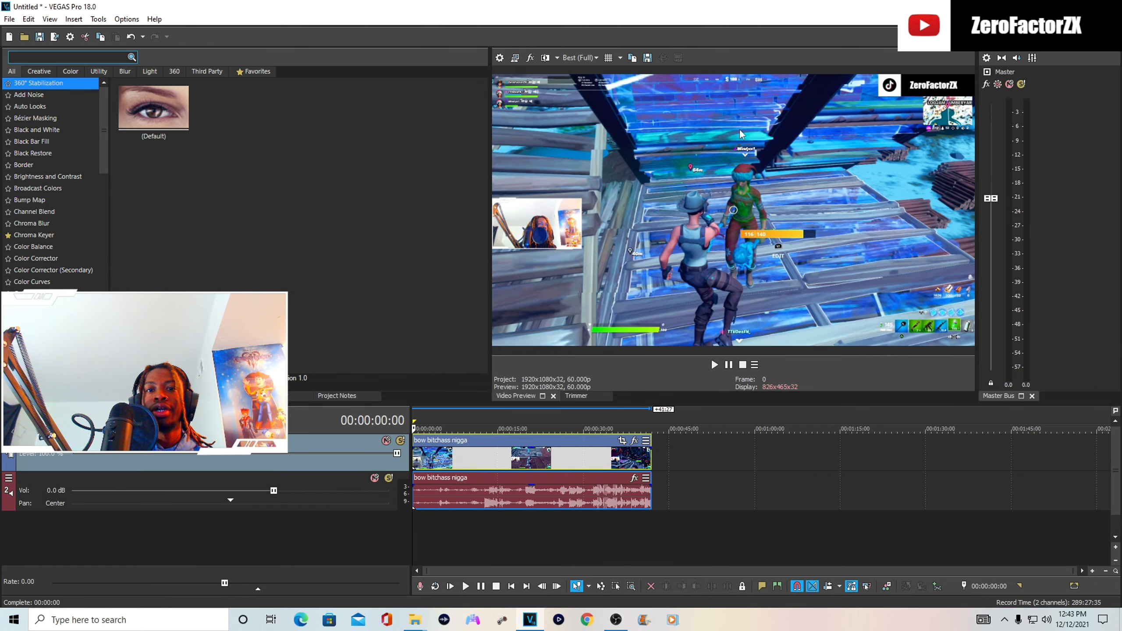
Step: Split the gameplay clip at 00:00:30:25 and delete the section before the split
{"action": "key", "text": "space"}
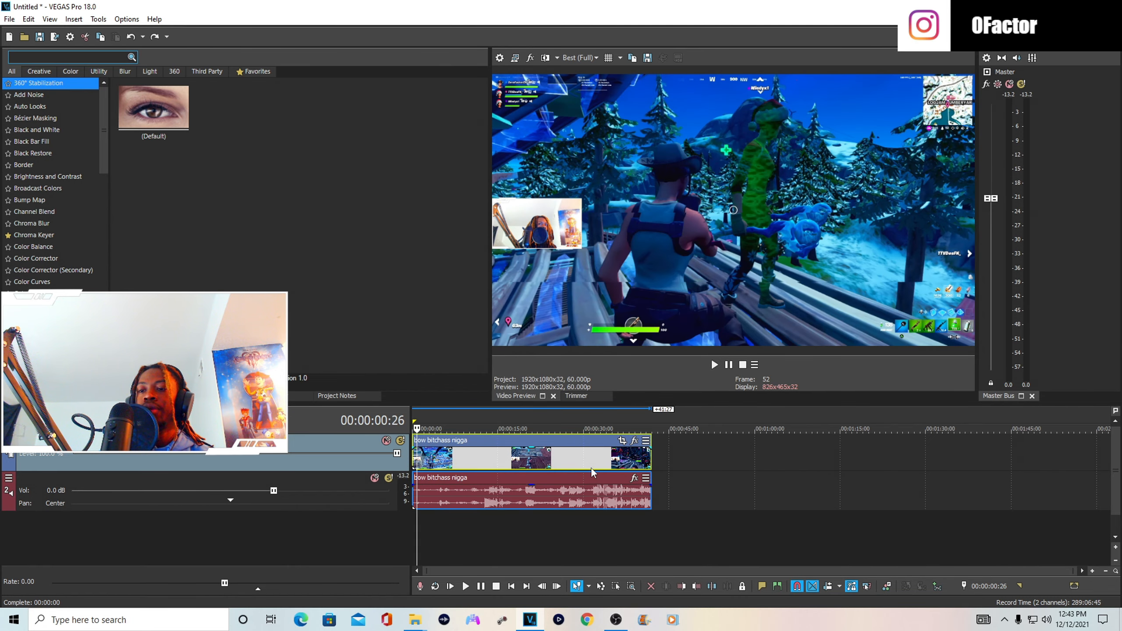
{"action": "left_click", "coordinate": [588, 464]}
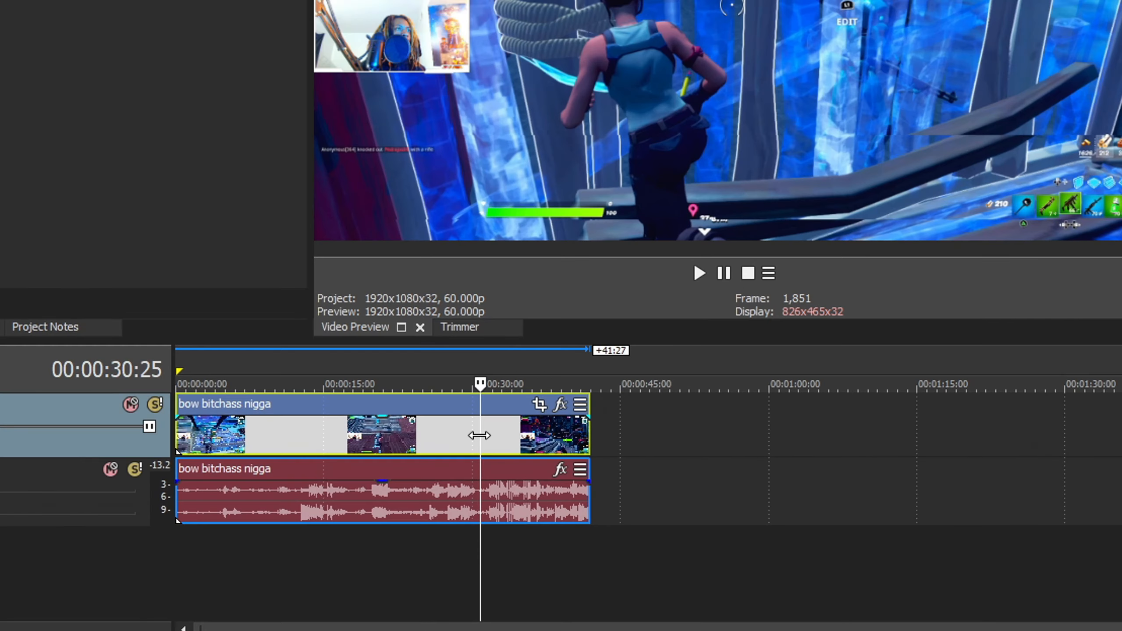
{"action": "key", "text": "s"}
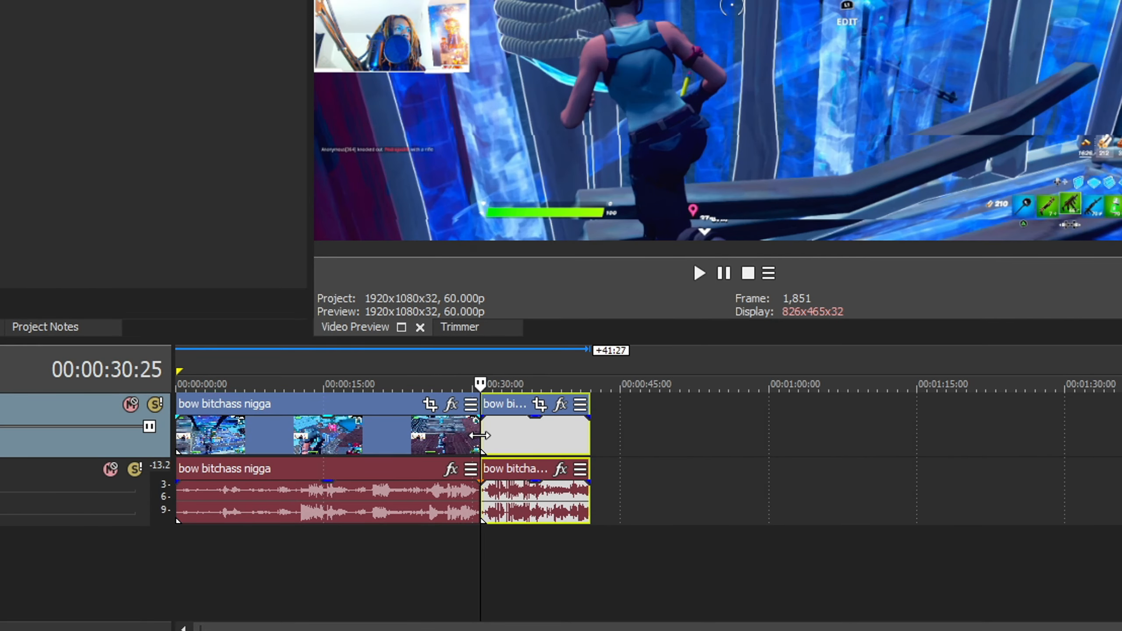
{"action": "left_click", "coordinate": [464, 436]}
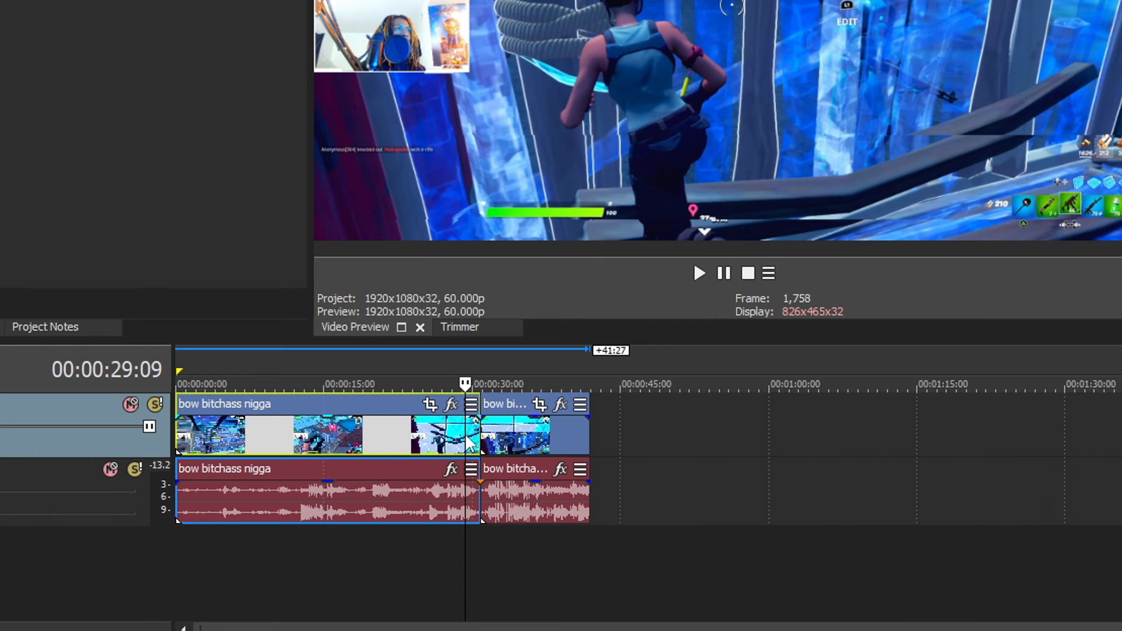
{"action": "key", "text": "Delete"}
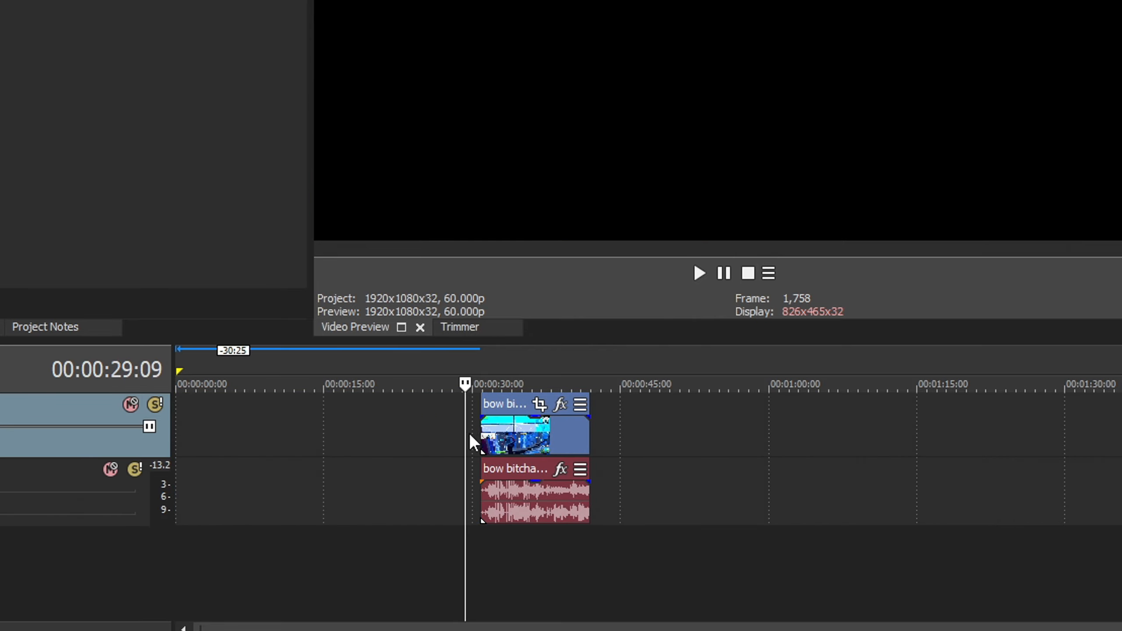
Step: Extend the start of the remaining clip about 3 seconds earlier and play it back to check the lead-in
{"action": "key", "text": "space"}
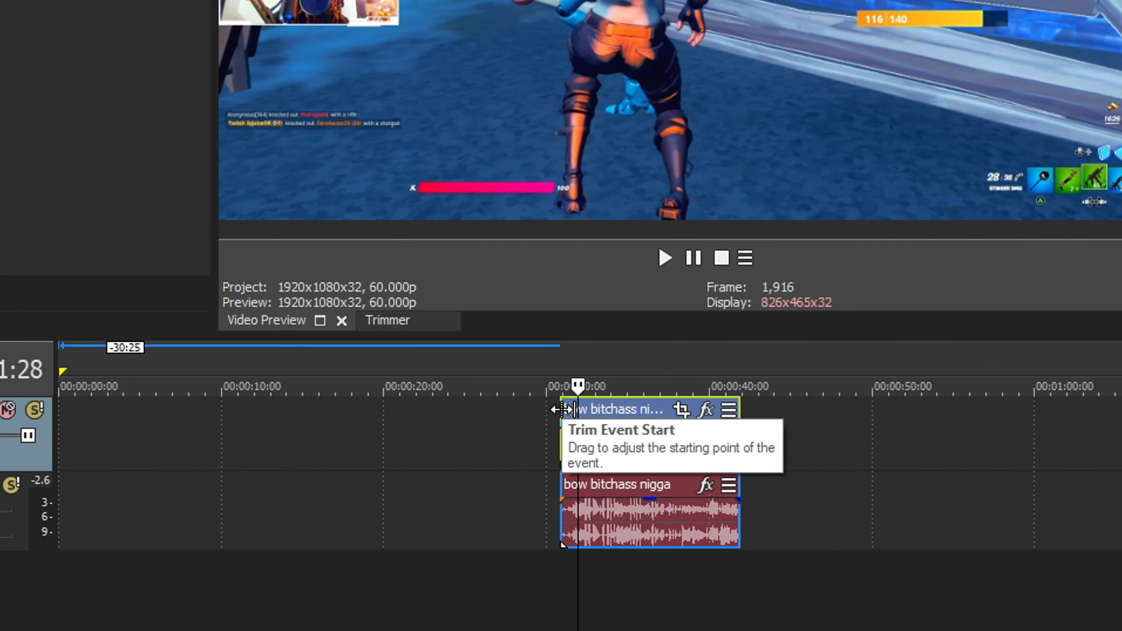
{"action": "left_click_drag", "start_coordinate": [561, 409], "coordinate": [511, 395]}
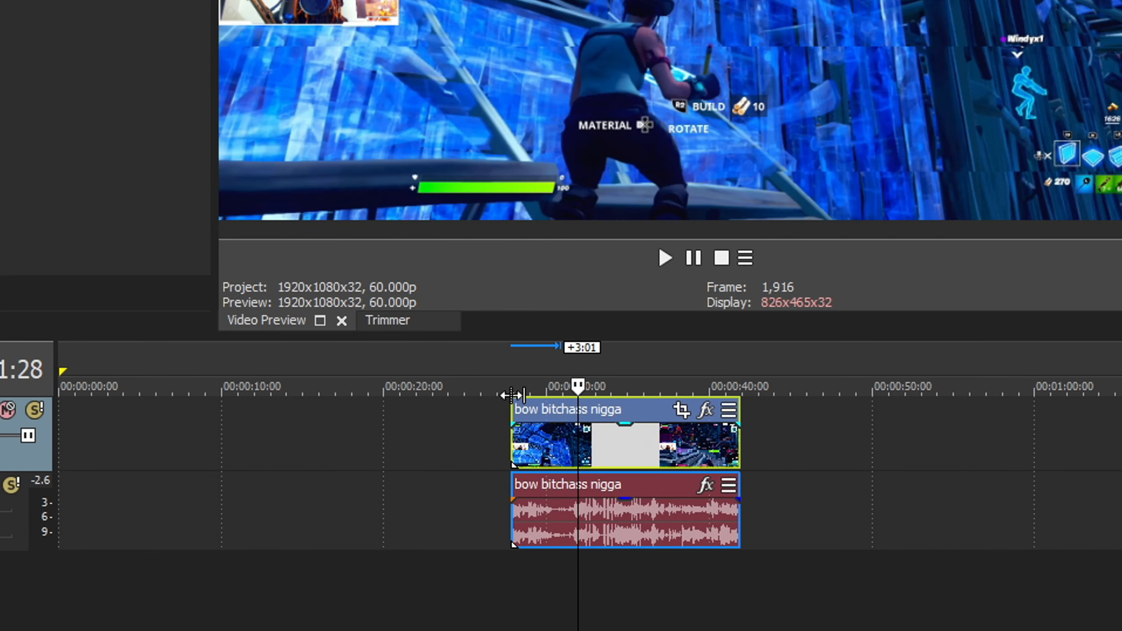
{"action": "left_click", "coordinate": [517, 405]}
{"action": "left_click", "coordinate": [691, 258]}
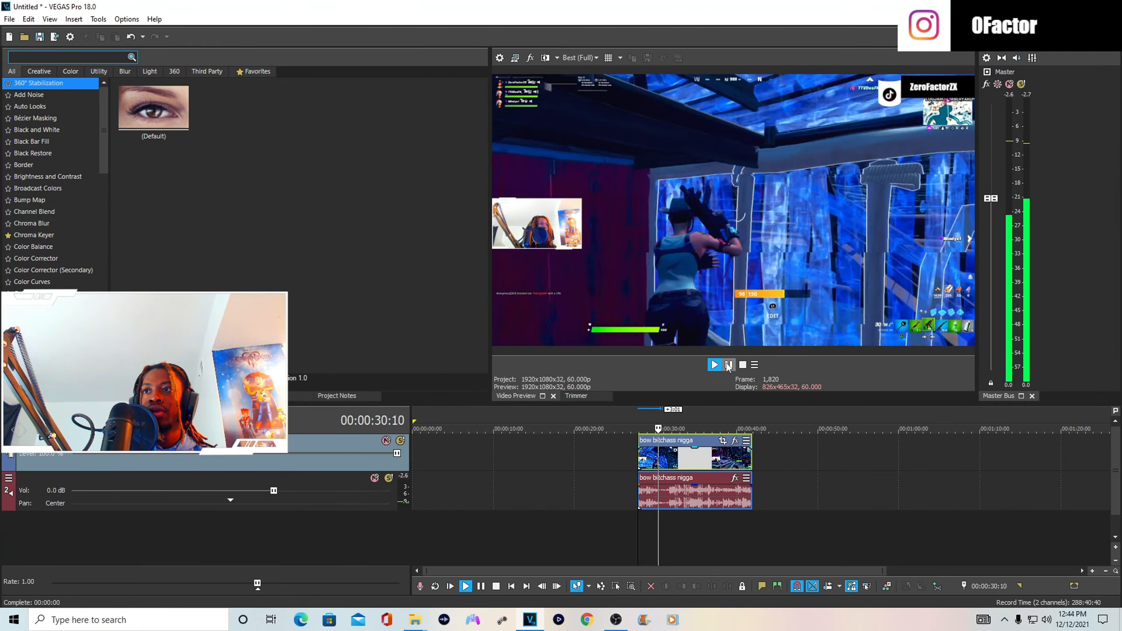
{"action": "left_click", "coordinate": [728, 365]}
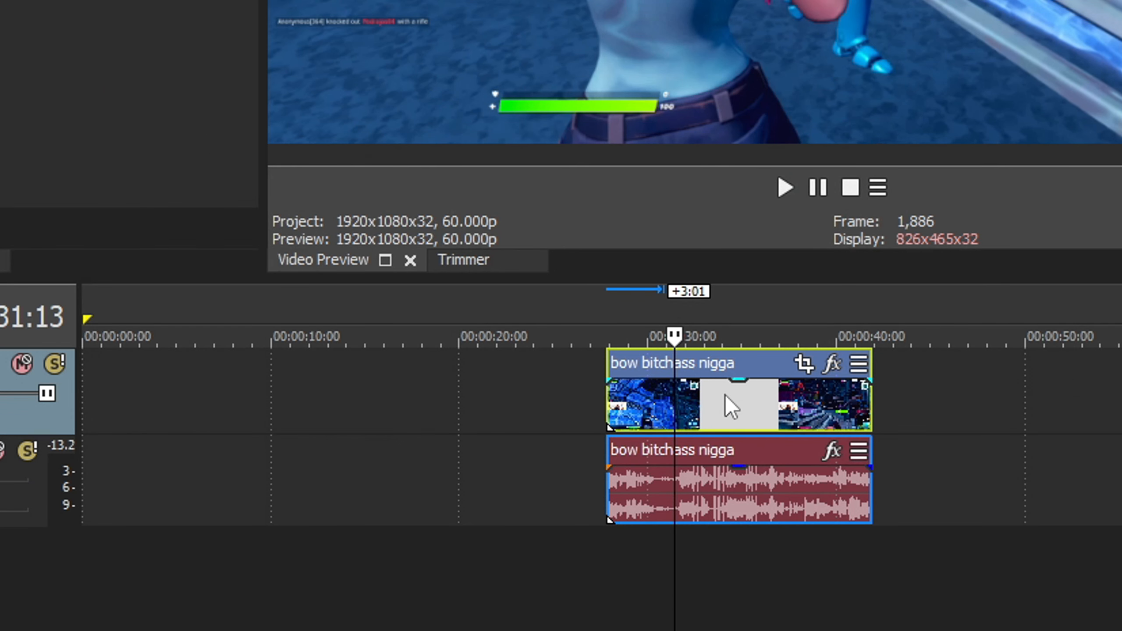
Step: Move the trimmed gameplay clip to the very beginning of the timeline and place the playhead at its start
{"action": "left_click_drag", "start_coordinate": [725, 395], "coordinate": [177, 393]}
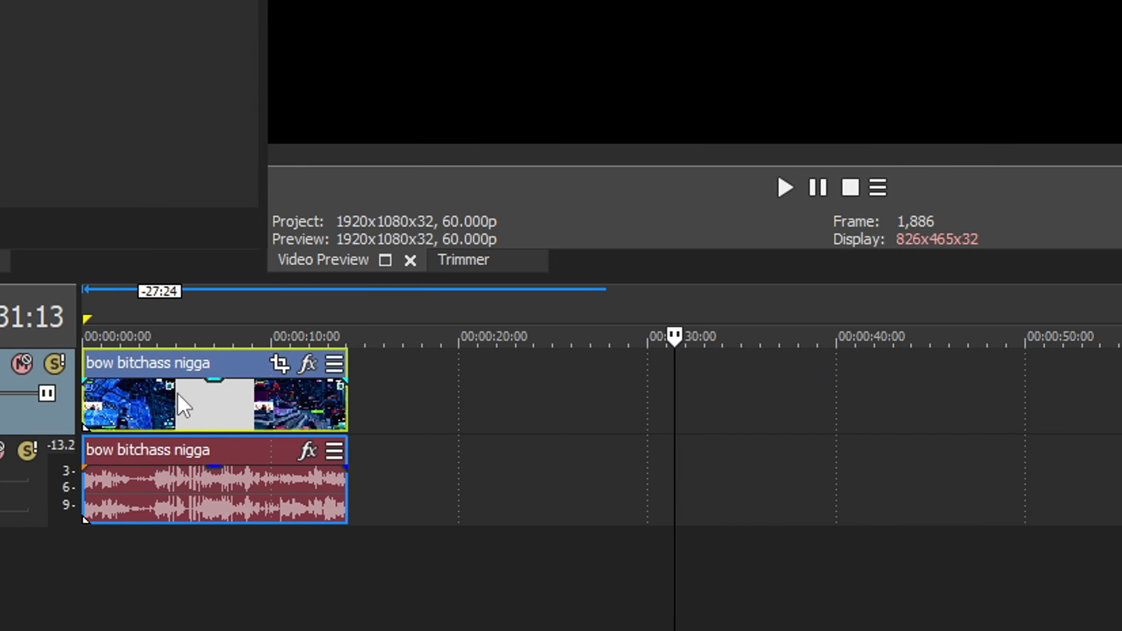
{"action": "left_click", "coordinate": [84, 408]}
{"action": "scroll", "coordinate": [172, 407], "scroll_direction": "up", "scroll_amount": 2}
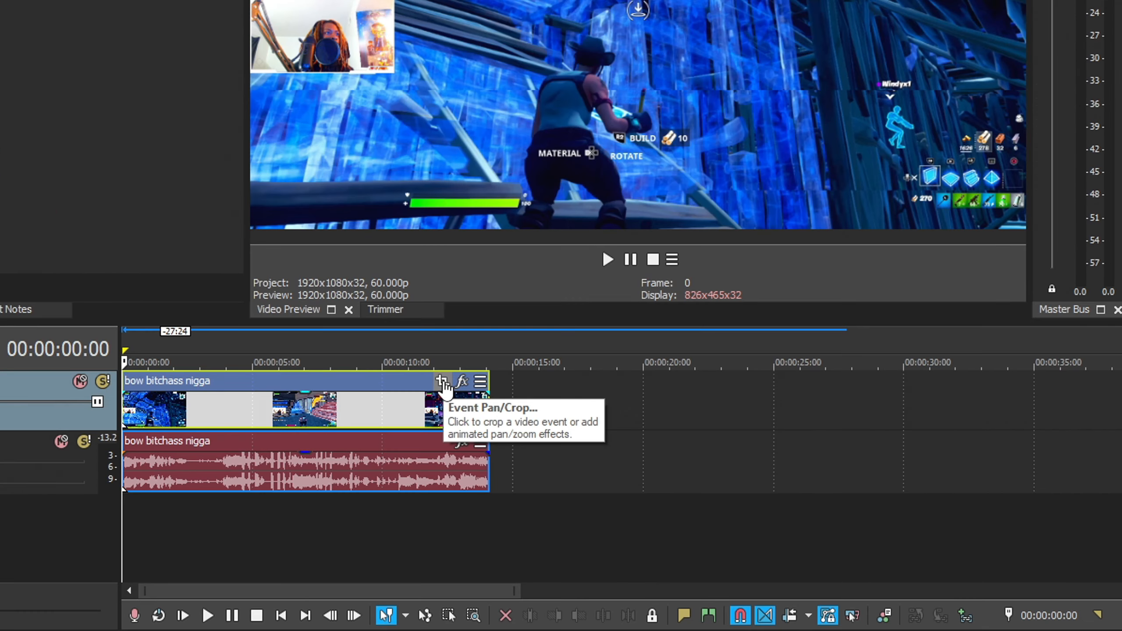
Step: Crop the gameplay clip with Event Pan/Crop to about 1,507 x 848, centred near 1,127, 638, excluding the webcam overlay
{"action": "left_click", "coordinate": [442, 381]}
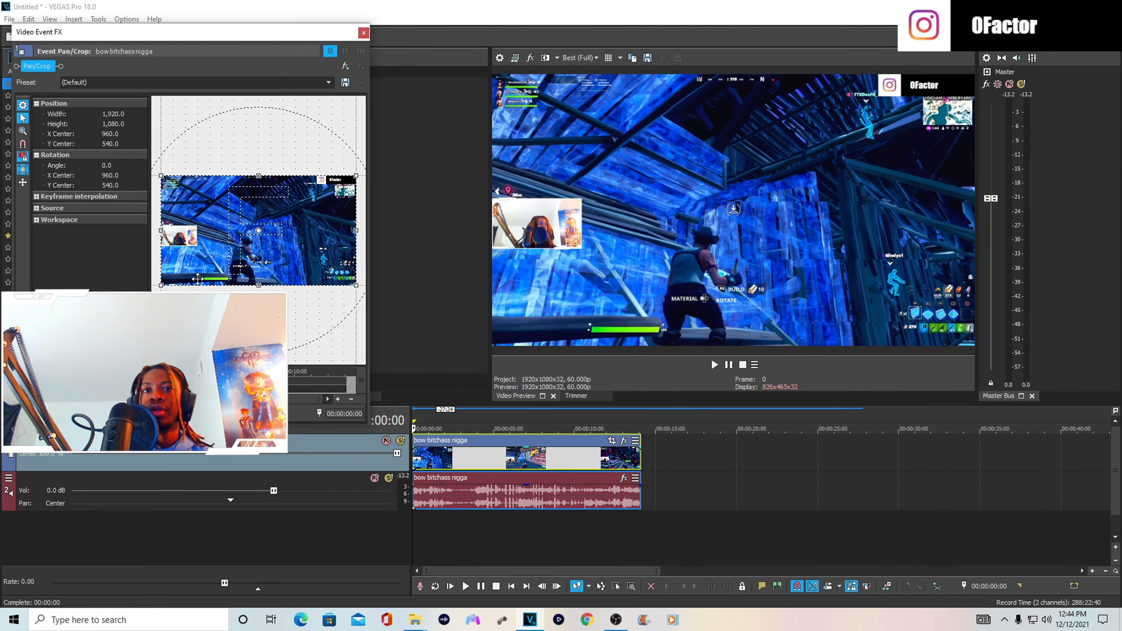
{"action": "left_click_drag", "start_coordinate": [163, 286], "coordinate": [198, 280]}
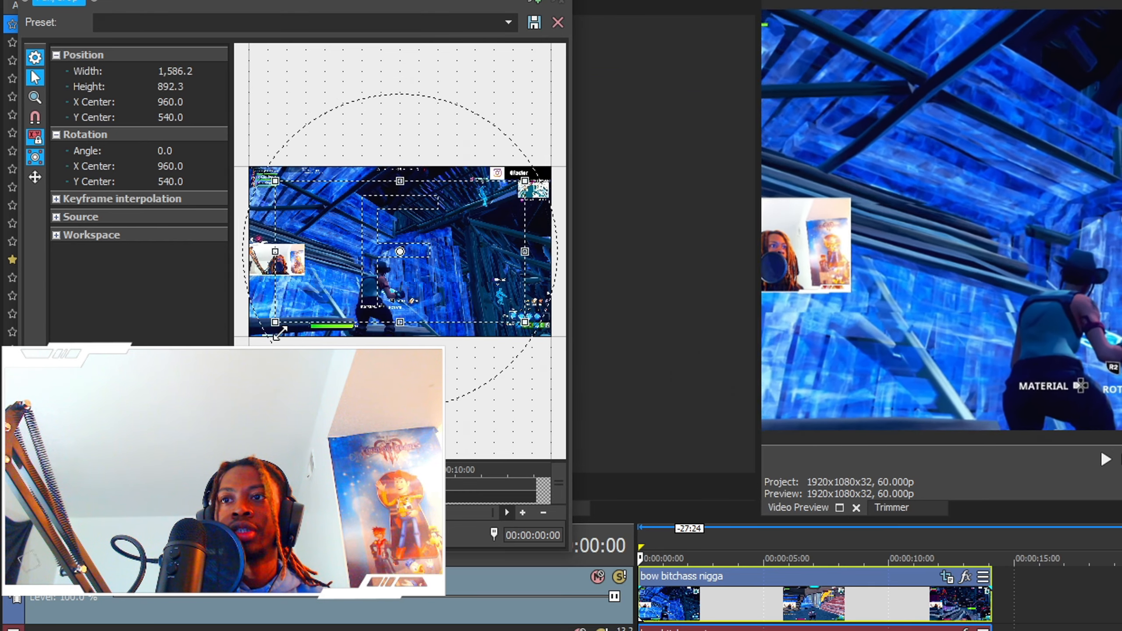
{"action": "left_click_drag", "start_coordinate": [345, 245], "coordinate": [350, 263]}
{"action": "left_click_drag", "start_coordinate": [310, 206], "coordinate": [312, 197]}
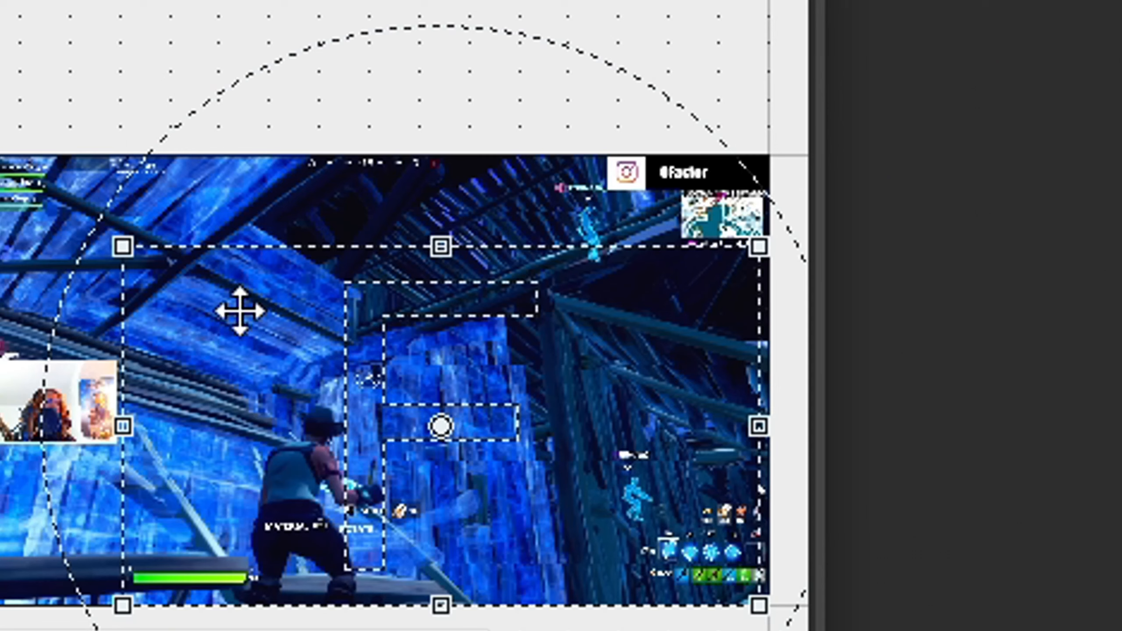
{"action": "mouse_move", "coordinate": [120, 249]}
{"action": "left_mouse_down"}
{"action": "mouse_move", "coordinate": [138, 253]}
{"action": "mouse_move", "coordinate": [110, 240]}
{"action": "mouse_move", "coordinate": [117, 249]}
{"action": "left_mouse_up"}
{"action": "left_click_drag", "start_coordinate": [198, 198], "coordinate": [191, 199]}
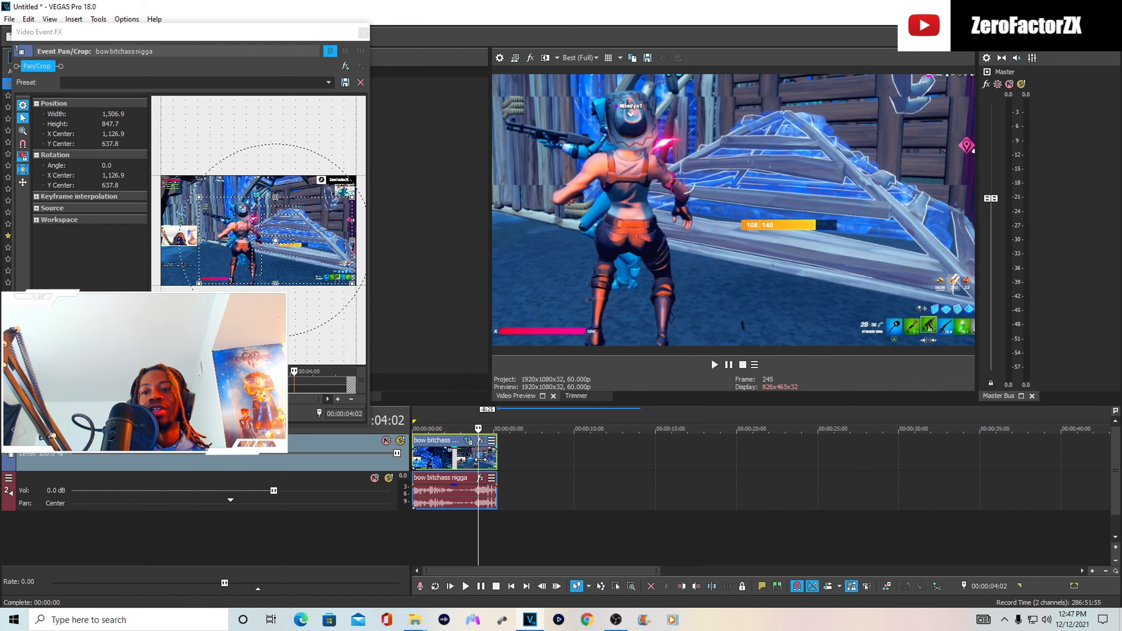
Step: Add the highlighted meme sound from the Newmemeaudio folder to a new audio track below the gameplay clip
{"action": "mouse_move", "coordinate": [414, 619]}
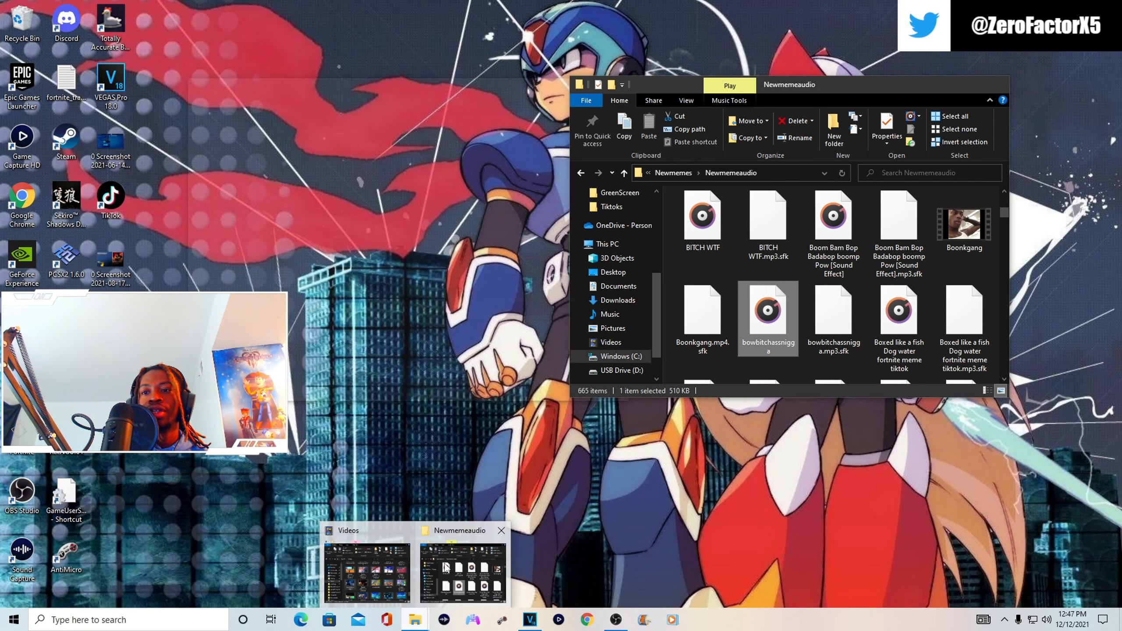
{"action": "left_click", "coordinate": [445, 577]}
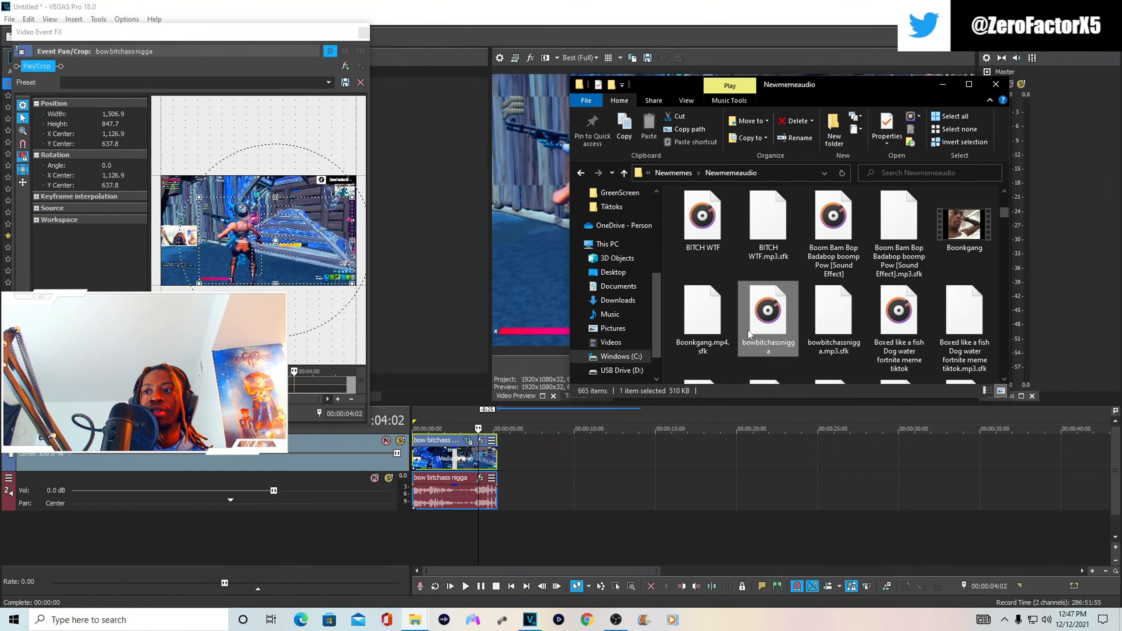
{"action": "left_click_drag", "start_coordinate": [748, 334], "coordinate": [468, 539]}
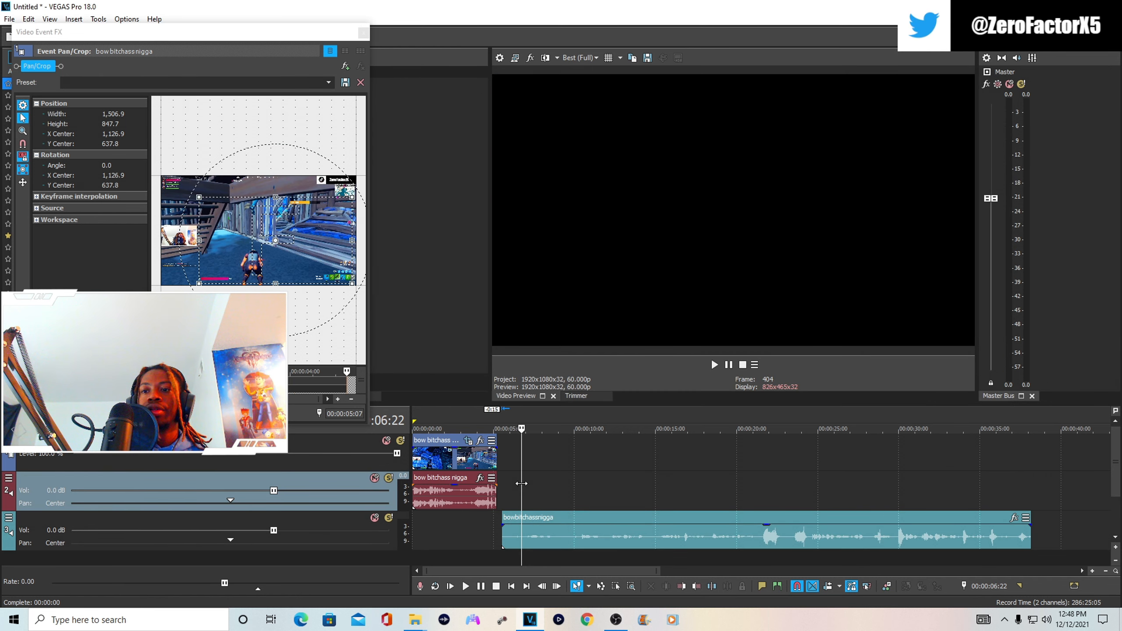
Step: Play the added meme sound from about 00:00:08:05 and look through its length for the part to use
{"action": "left_click_drag", "start_coordinate": [527, 493], "coordinate": [1018, 488]}
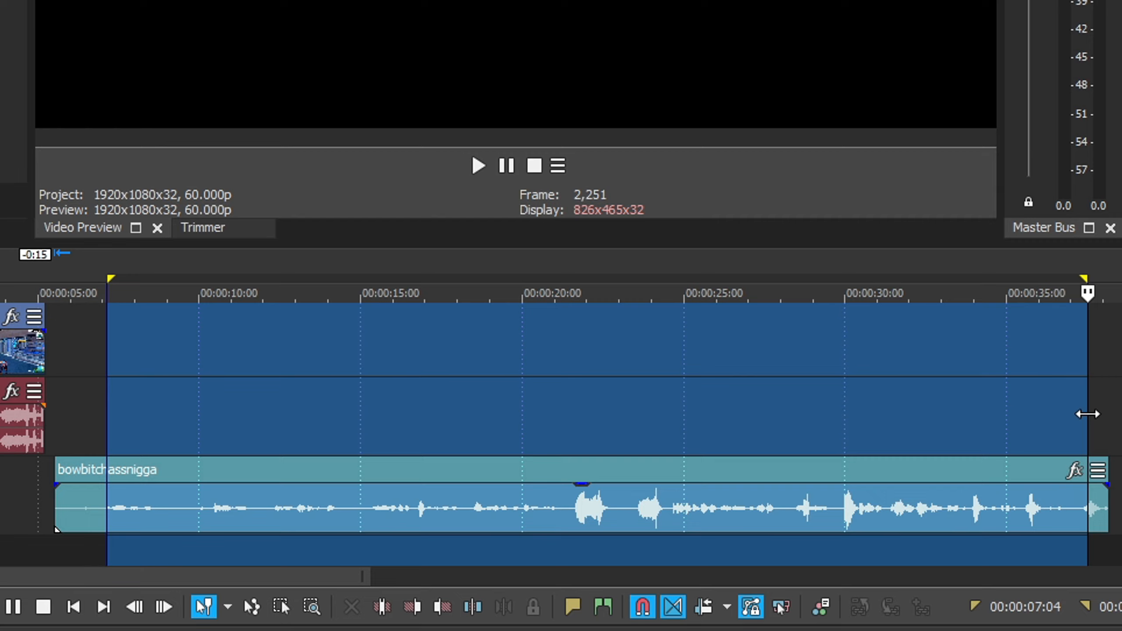
{"action": "left_click_drag", "start_coordinate": [1087, 414], "coordinate": [1051, 428]}
{"action": "left_click", "coordinate": [651, 413]}
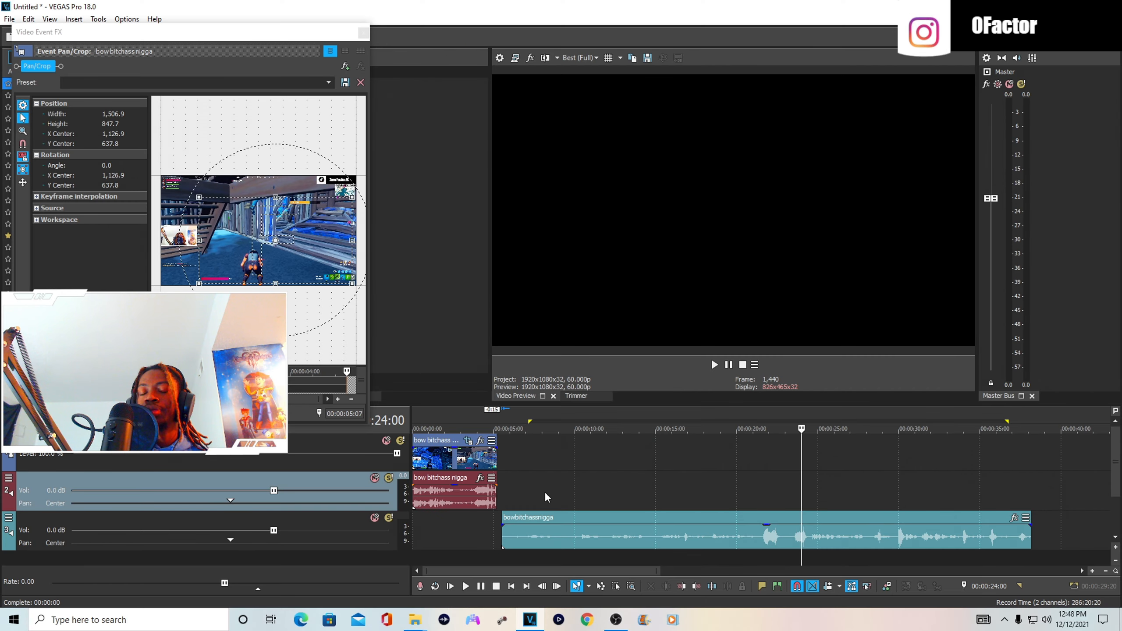
{"action": "left_click", "coordinate": [545, 491]}
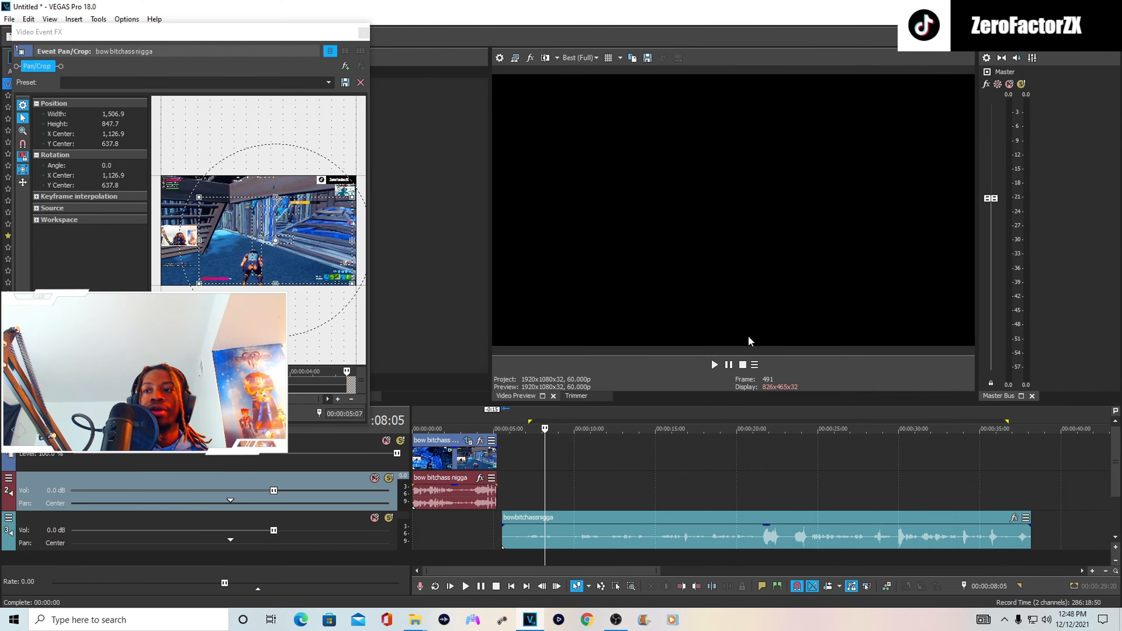
{"action": "left_click", "coordinate": [714, 364]}
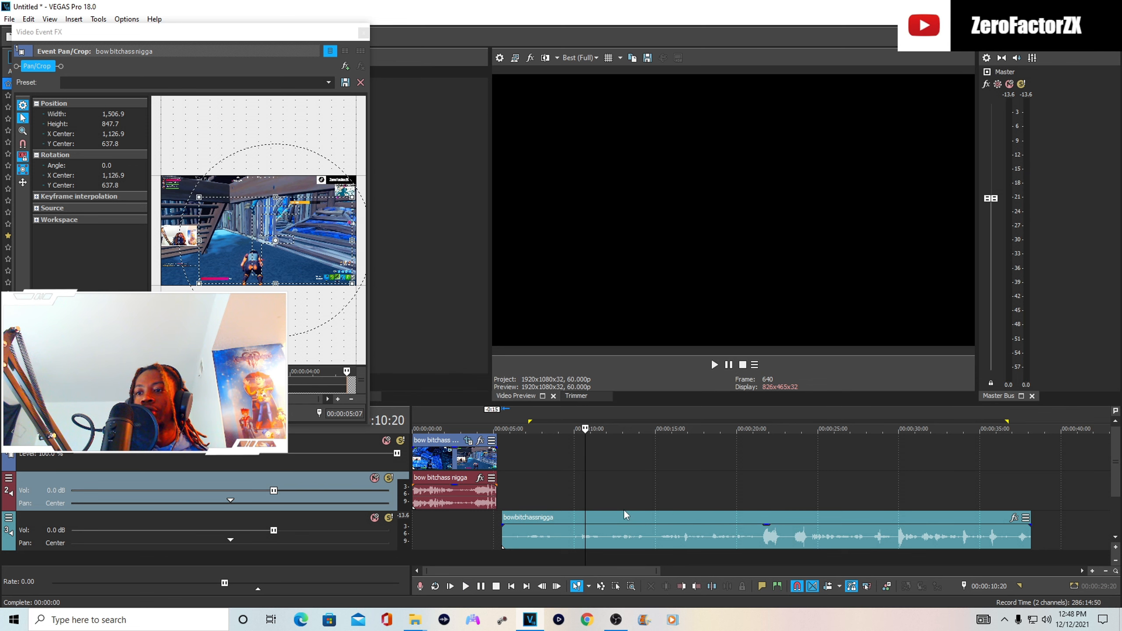
Step: Trim about 24 seconds off the start of the meme sound, move it back to about 00:00:07:05 and play it
{"action": "left_click", "coordinate": [500, 517]}
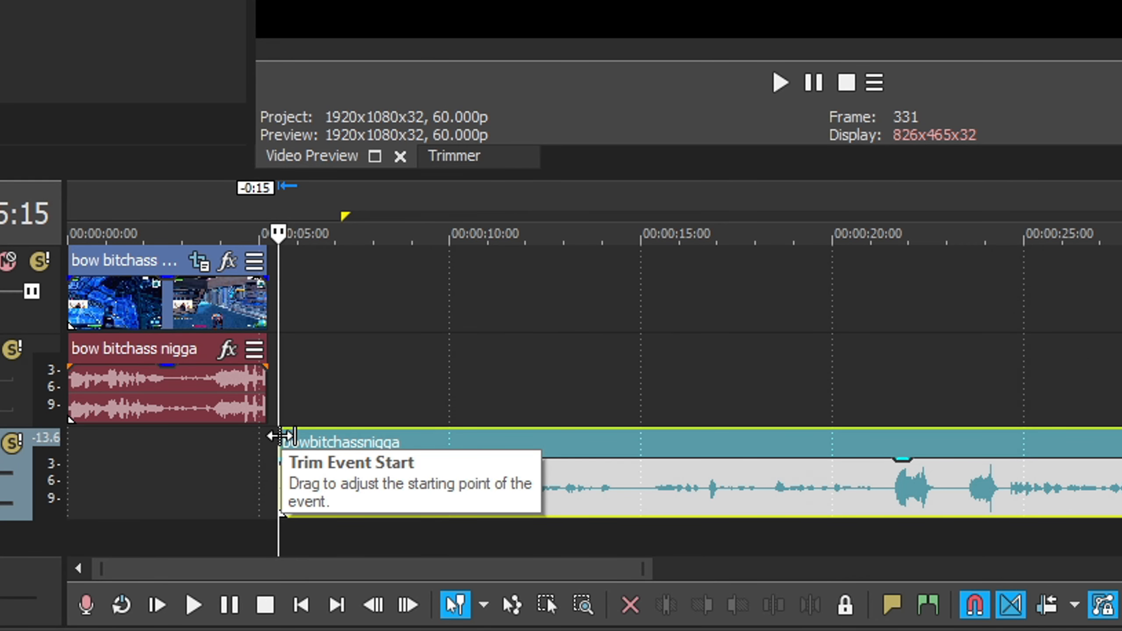
{"action": "left_click_drag", "start_coordinate": [280, 436], "coordinate": [1121, 430]}
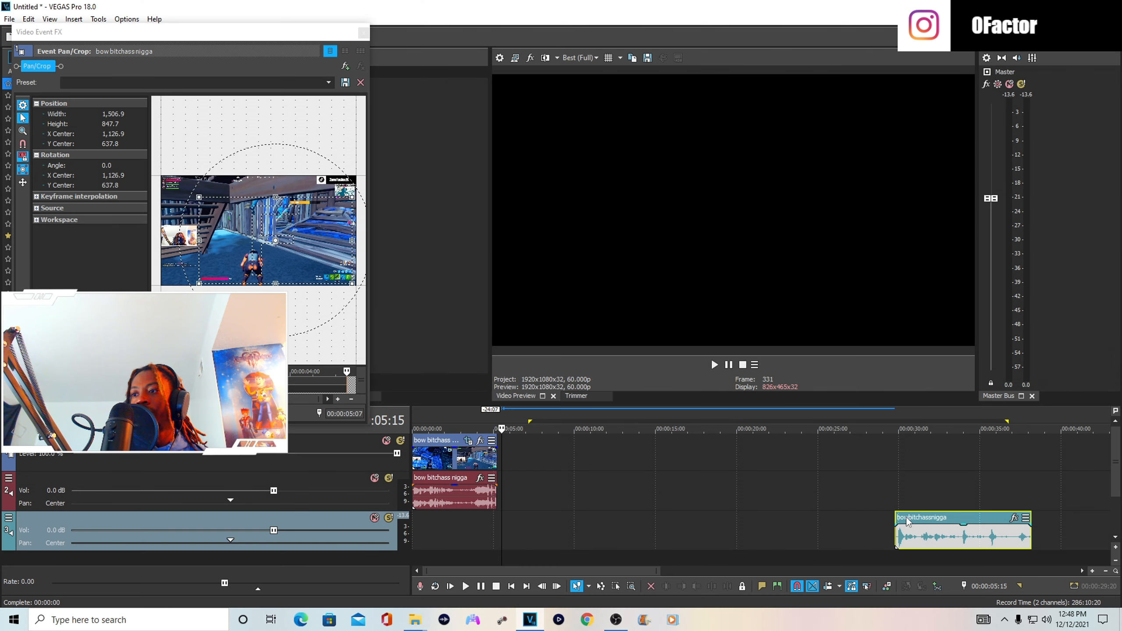
{"action": "left_click_drag", "start_coordinate": [906, 521], "coordinate": [522, 519]}
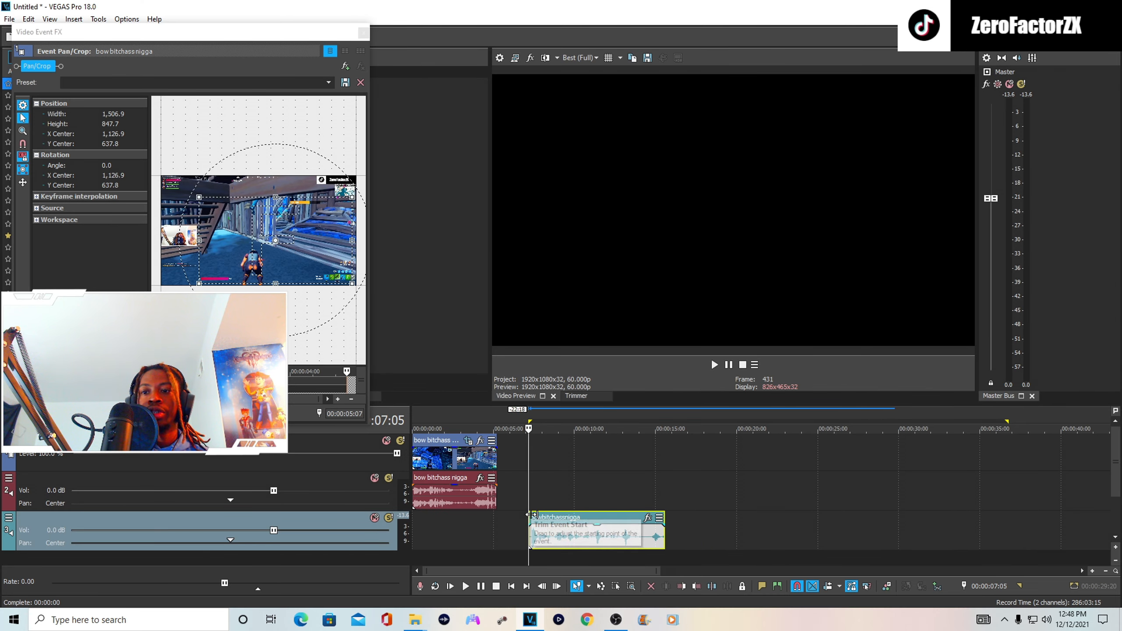
{"action": "left_click", "coordinate": [714, 365]}
{"action": "left_click", "coordinate": [728, 370]}
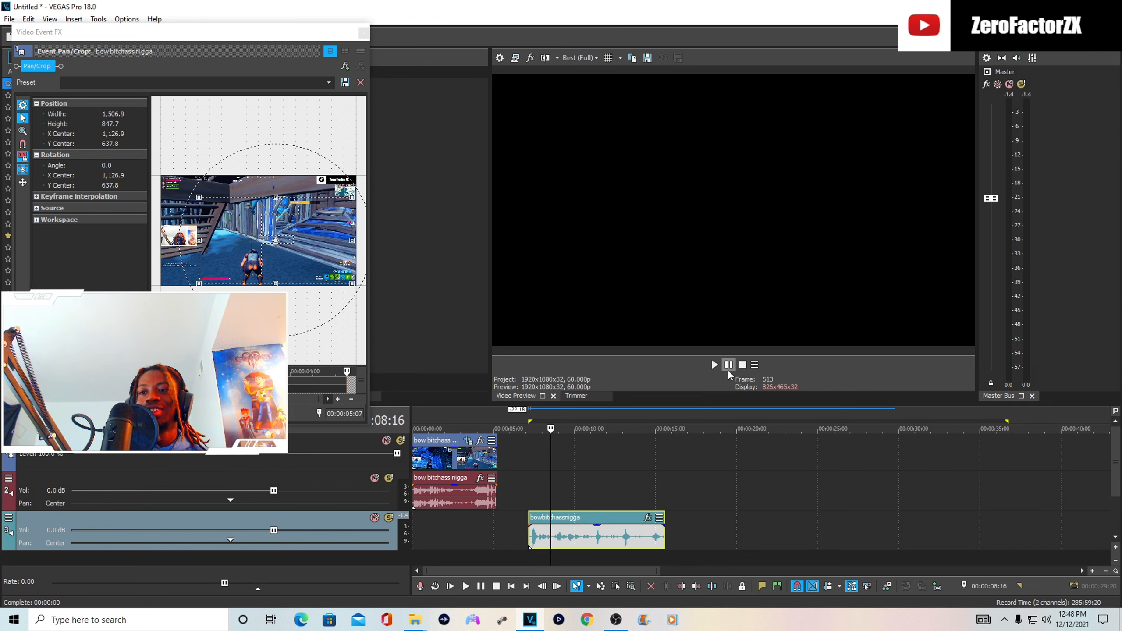
Step: Trim the start of the meme sound to 00:00:07:11 and play it up to where it should end
{"action": "key", "text": "space"}
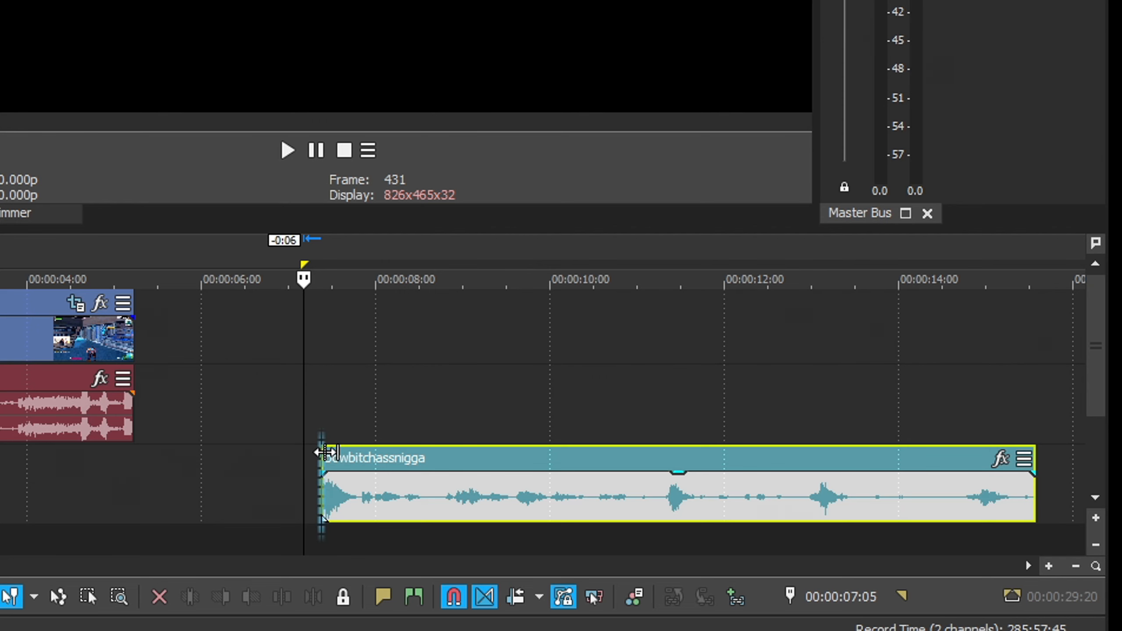
{"action": "left_click_drag", "start_coordinate": [321, 452], "coordinate": [327, 452]}
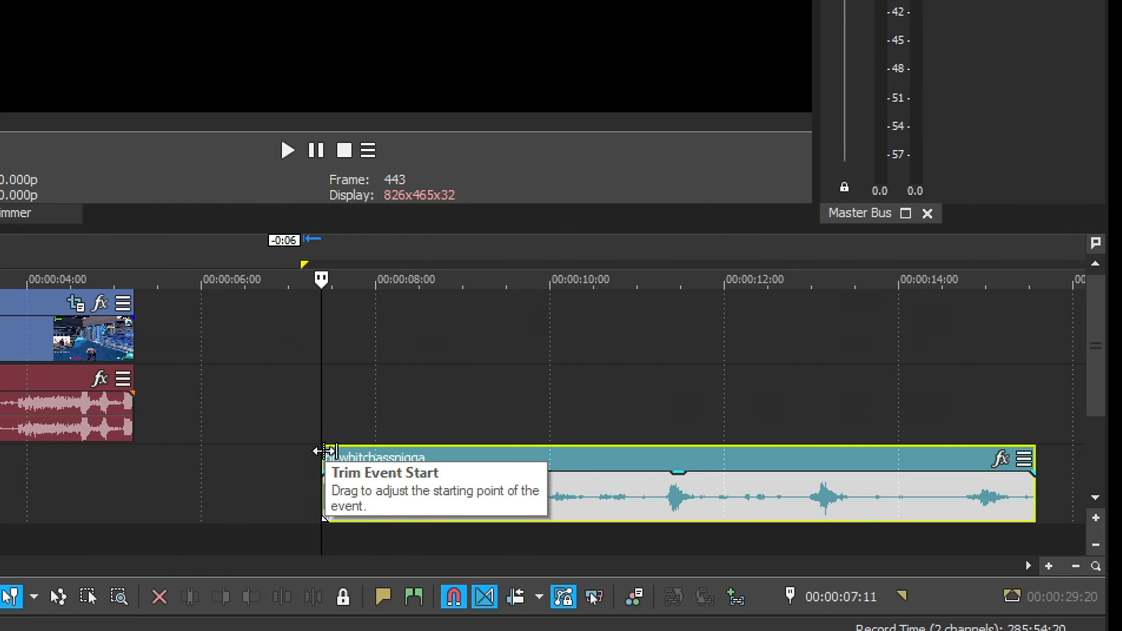
{"action": "left_click", "coordinate": [322, 155]}
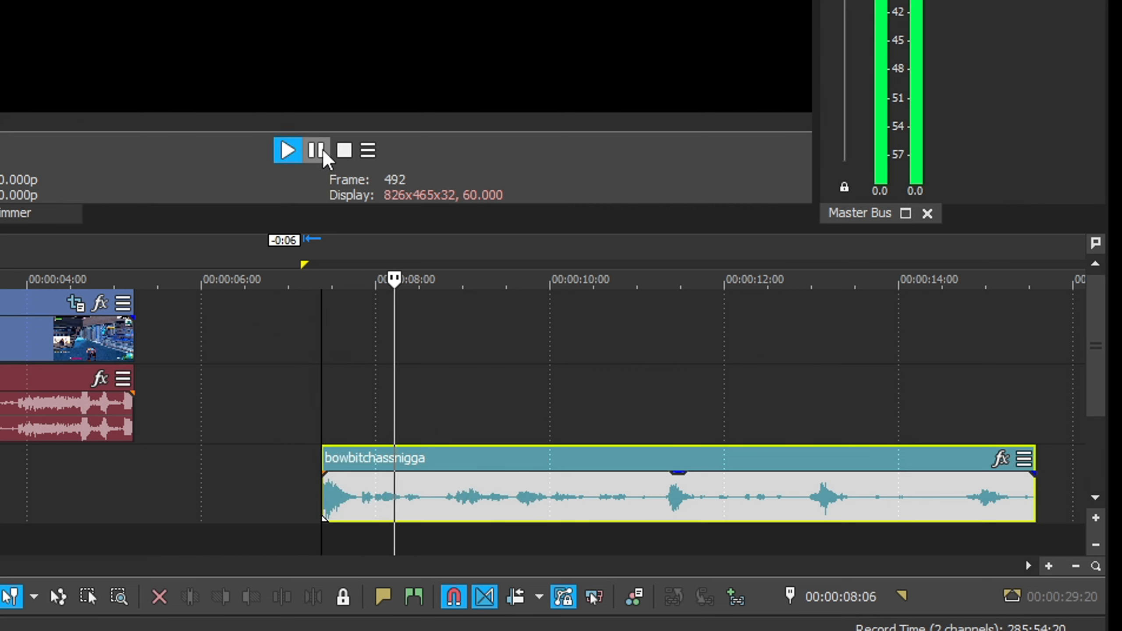
{"action": "left_click", "coordinate": [323, 152]}
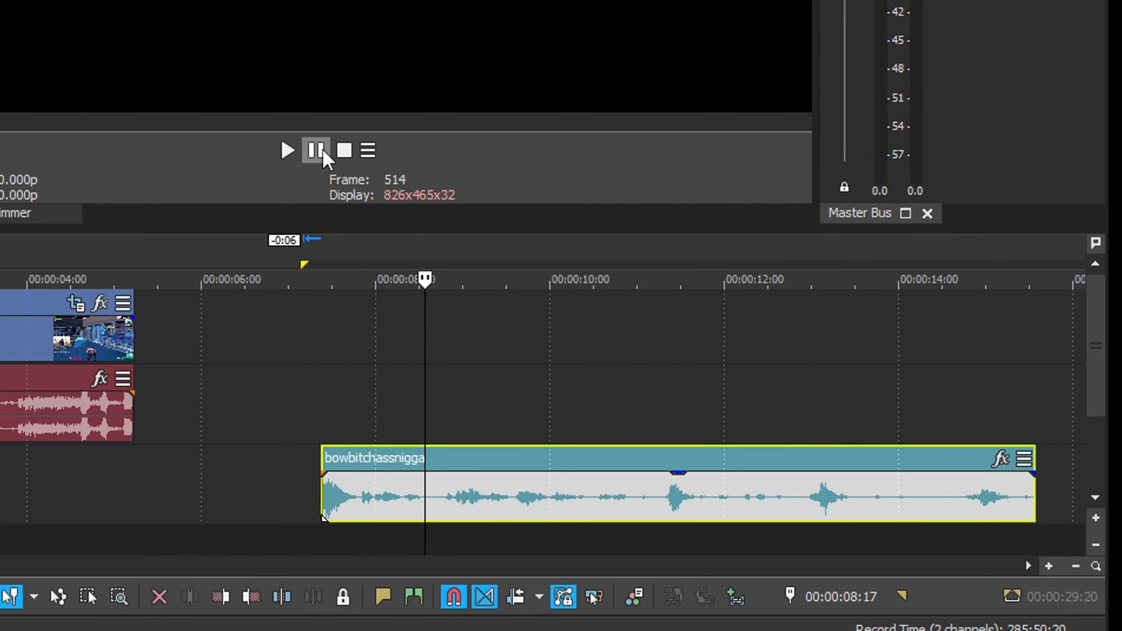
Step: Split the meme sound at 00:00:08:17 and delete everything after the split
{"action": "key", "text": "s"}
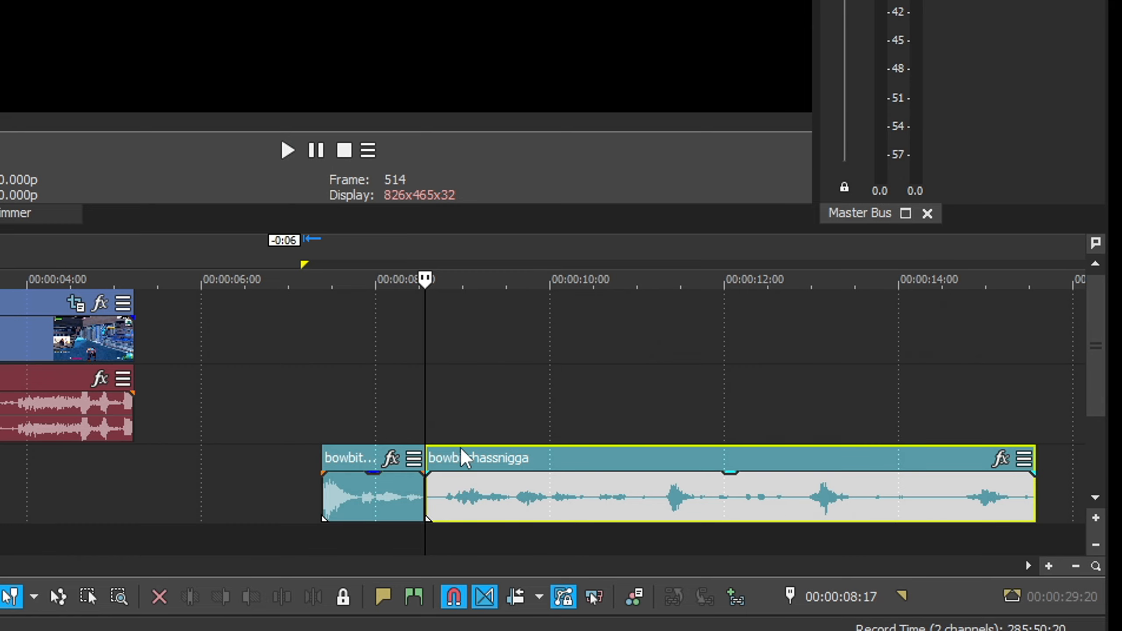
{"action": "left_click_drag", "start_coordinate": [461, 458], "coordinate": [524, 519]}
{"action": "left_click", "coordinate": [639, 498]}
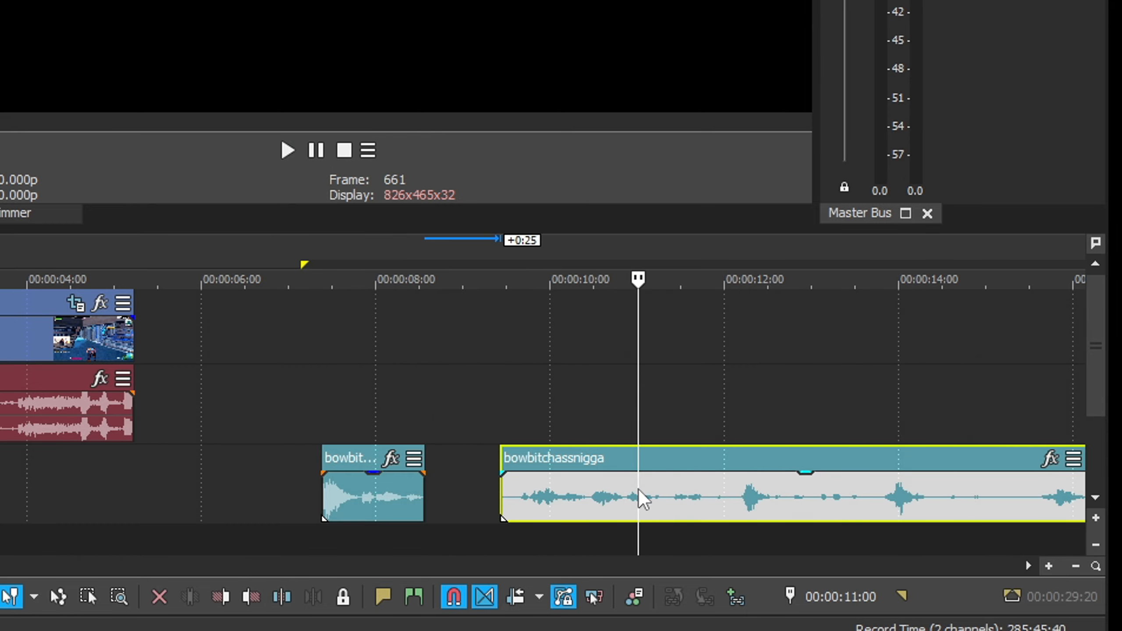
{"action": "key", "text": "Delete"}
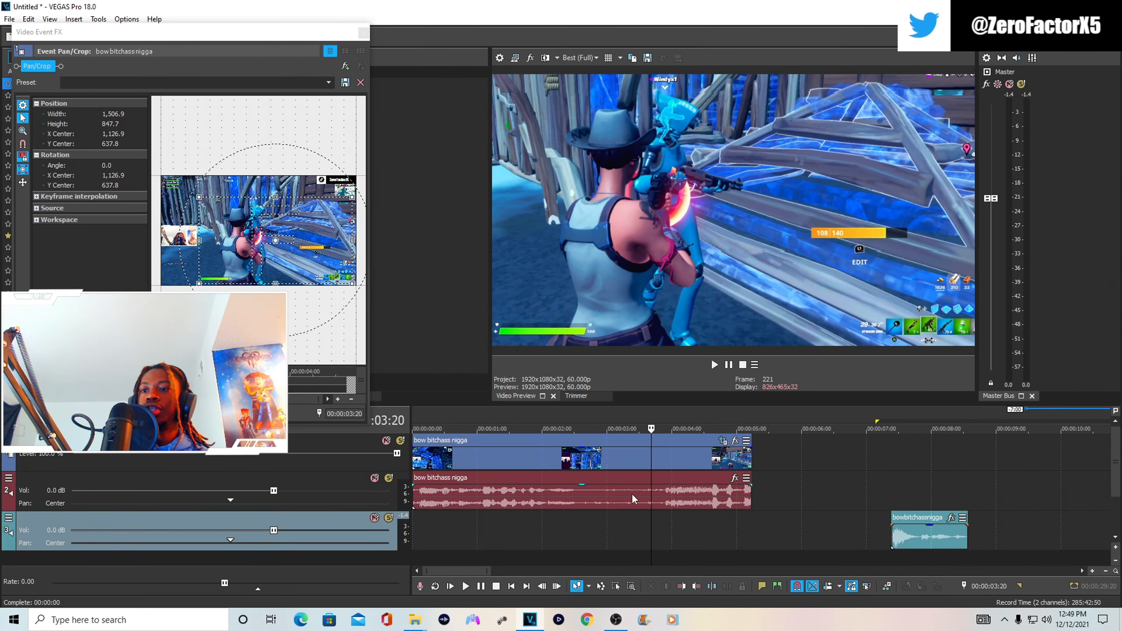
Step: Step frame by frame through the gameplay clip around 00:00:03:20 to examine when the shot is fired
{"action": "key", "text": "Right"}
{"action": "key", "text": "Right"}
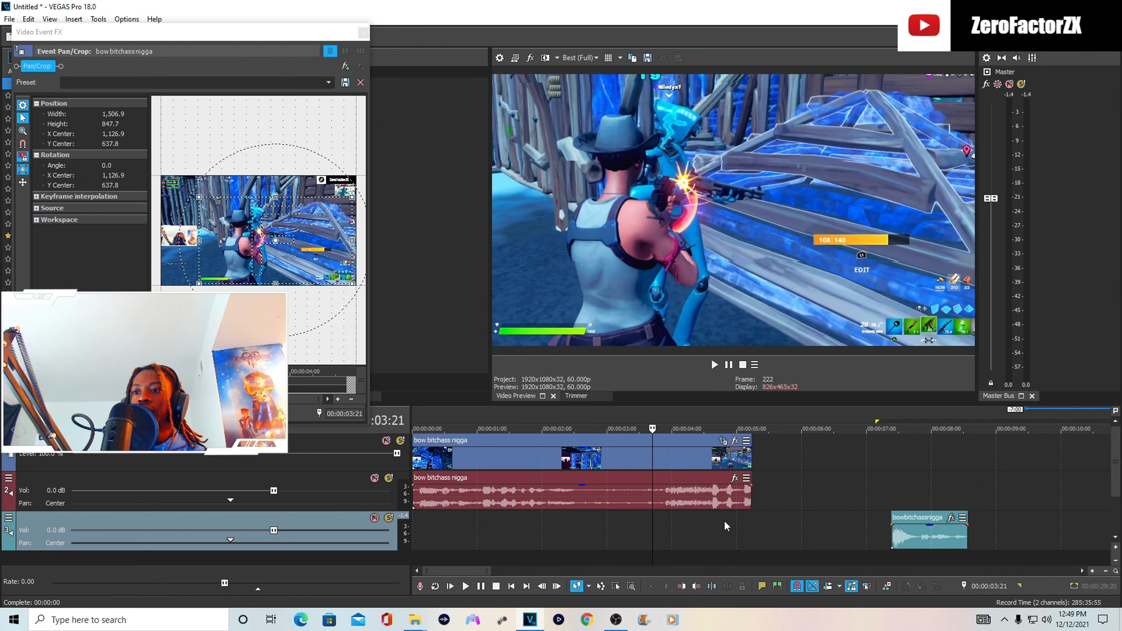
{"action": "key", "text": "Right"}
{"action": "key", "text": "Left"}
{"action": "key", "text": "Left"}
{"action": "key", "text": "Left"}
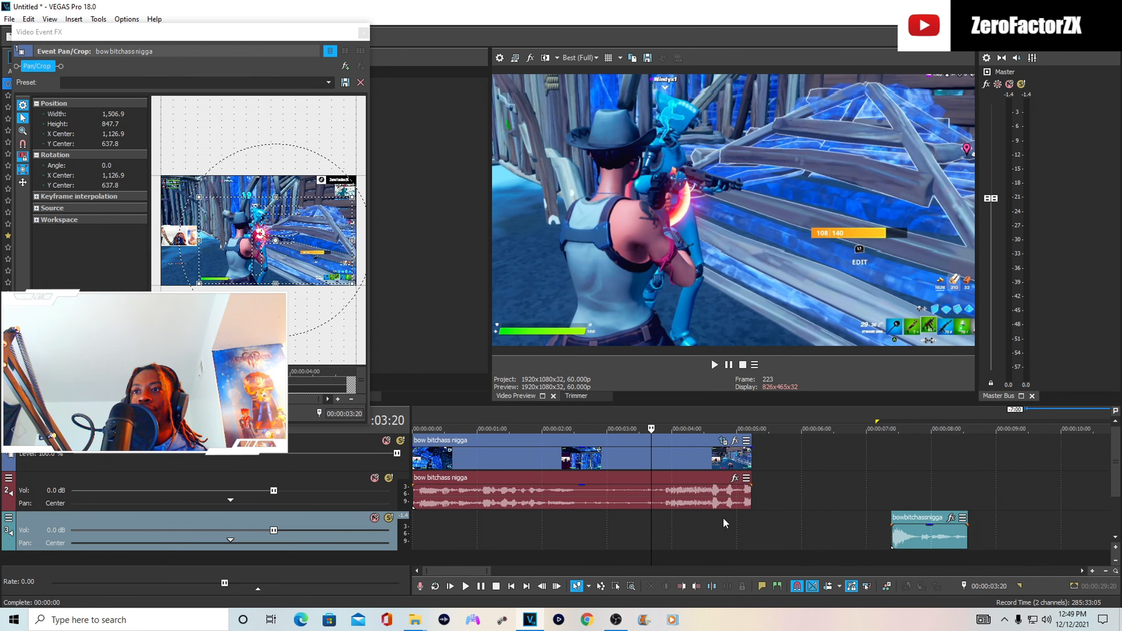
Step: Move the meme sound on the timeline so it starts with the shot at 00:00:03:24
{"action": "key", "text": "Right"}
{"action": "key", "text": "Right"}
{"action": "key", "text": "Right"}
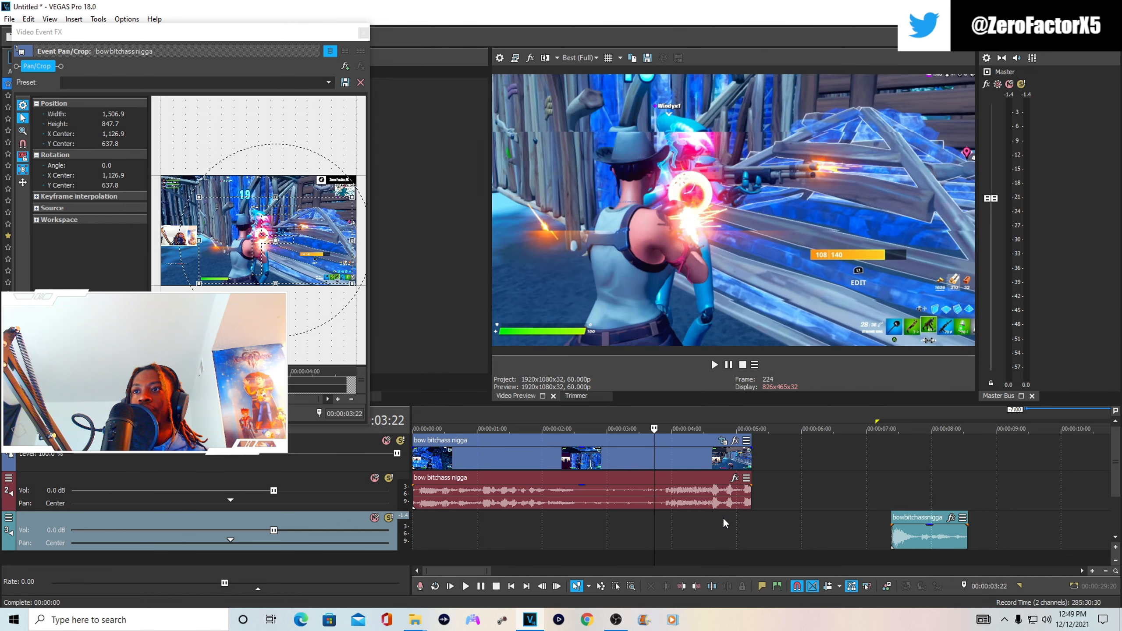
{"action": "key", "text": "Right"}
{"action": "key", "text": "Right"}
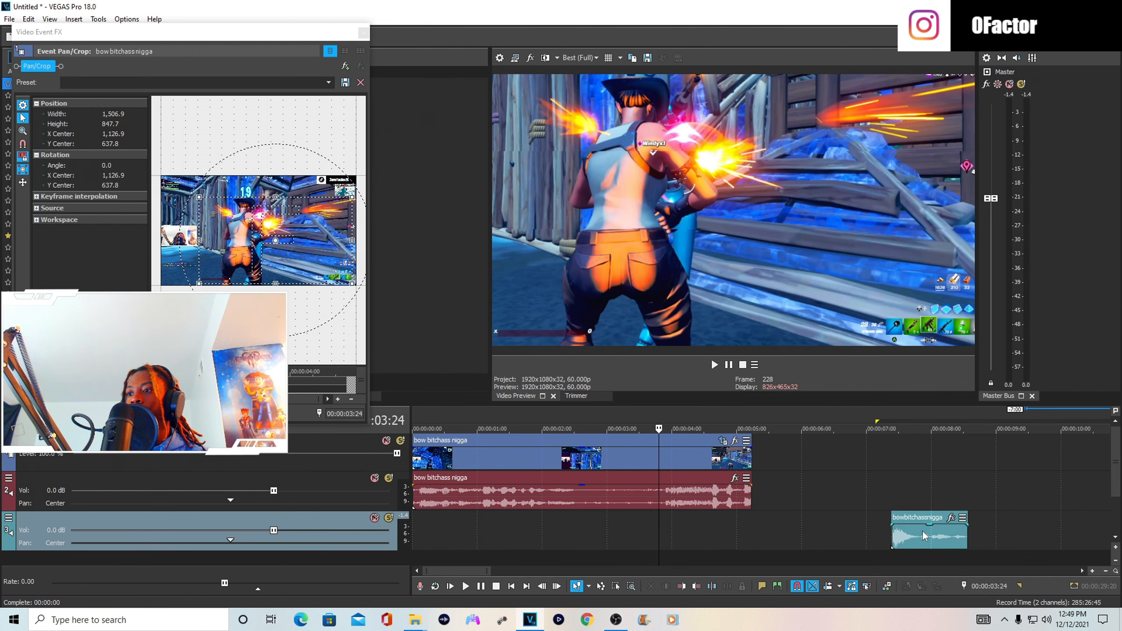
{"action": "left_click_drag", "start_coordinate": [908, 525], "coordinate": [674, 521]}
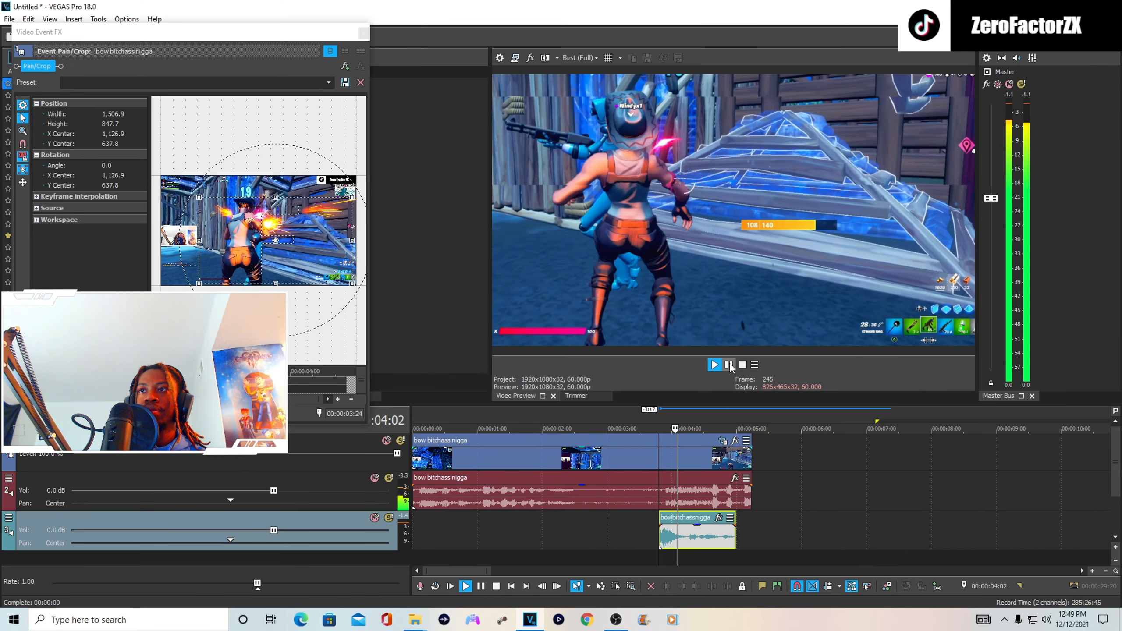
Step: Play the first shot with the sound, split the meme sound at 00:00:04:07 and move its second part to about 00:00:06:00
{"action": "left_click", "coordinate": [652, 472]}
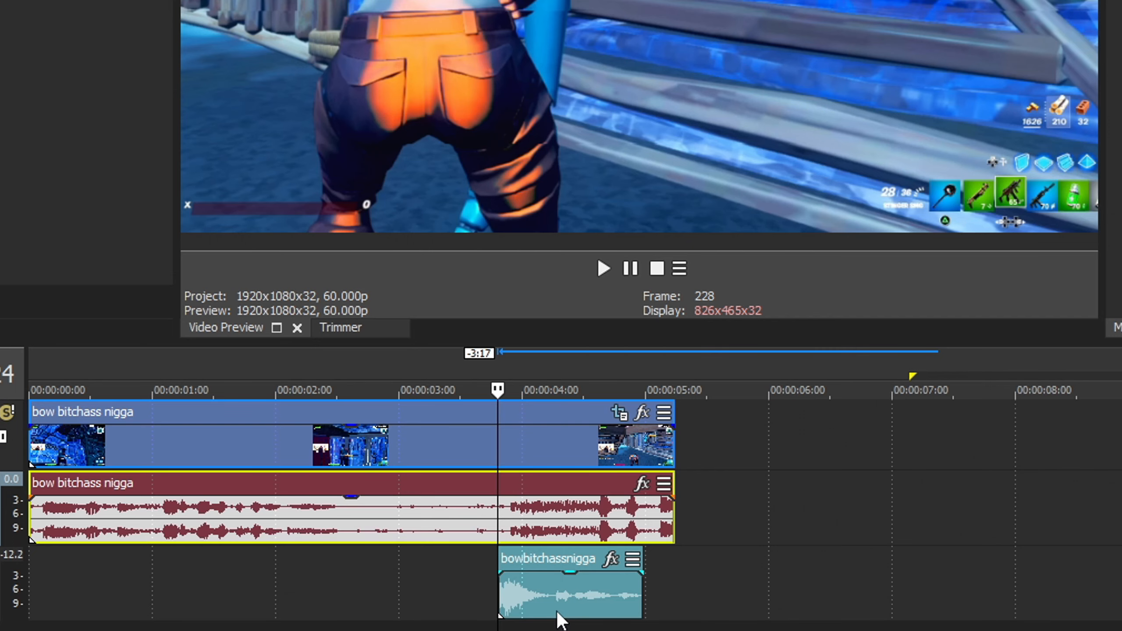
{"action": "left_click", "coordinate": [637, 270]}
{"action": "left_click", "coordinate": [637, 268]}
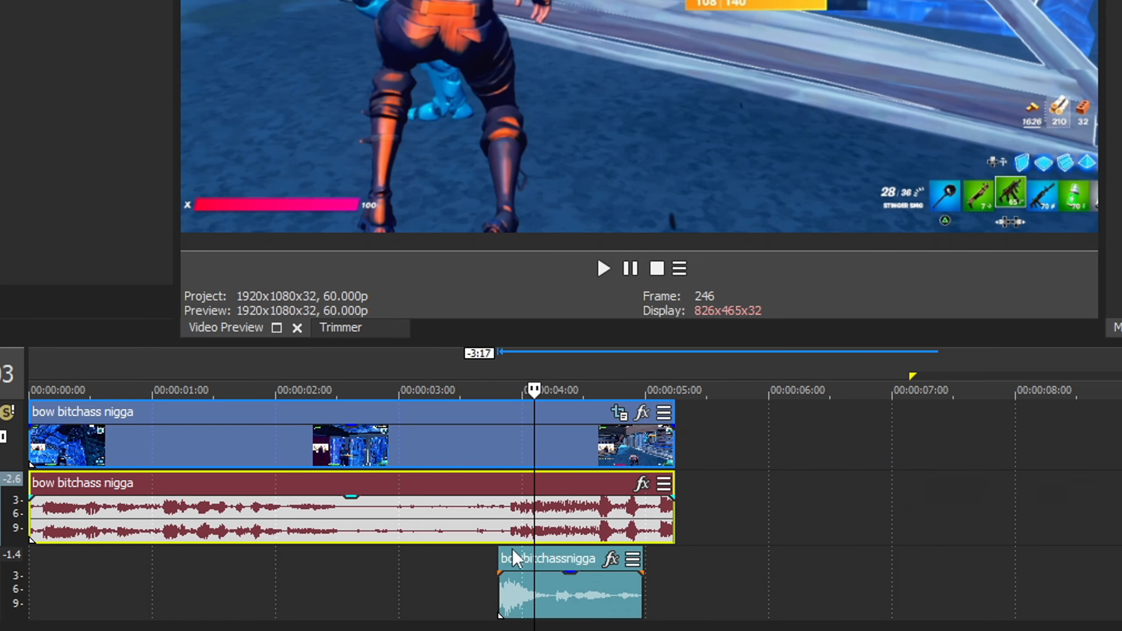
{"action": "left_click", "coordinate": [550, 606]}
{"action": "left_click", "coordinate": [553, 602]}
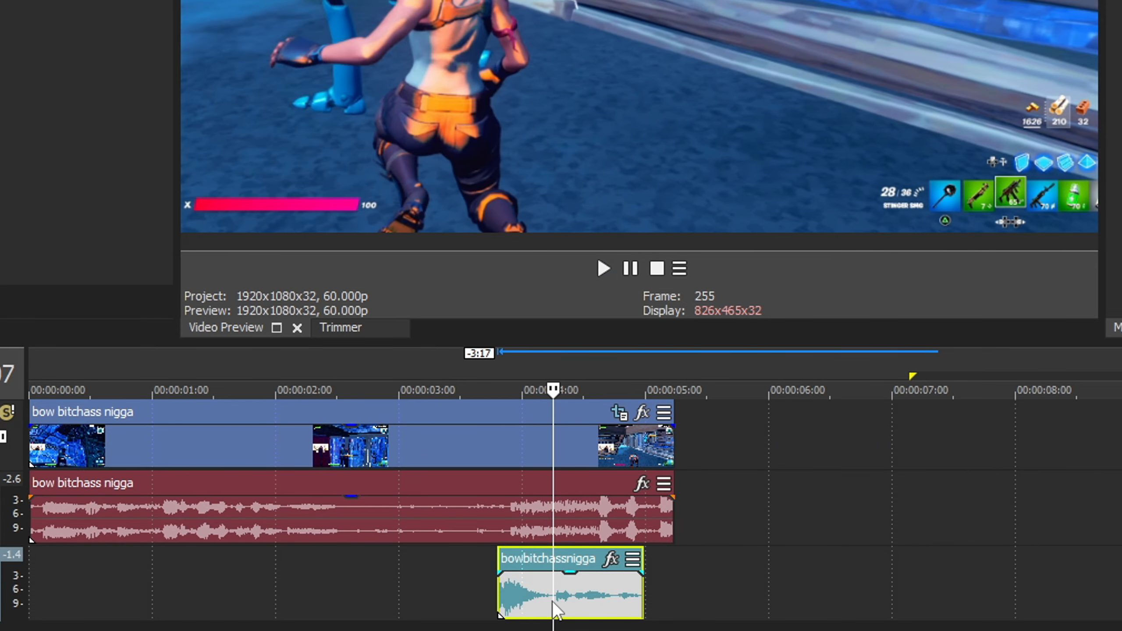
{"action": "key", "text": "s"}
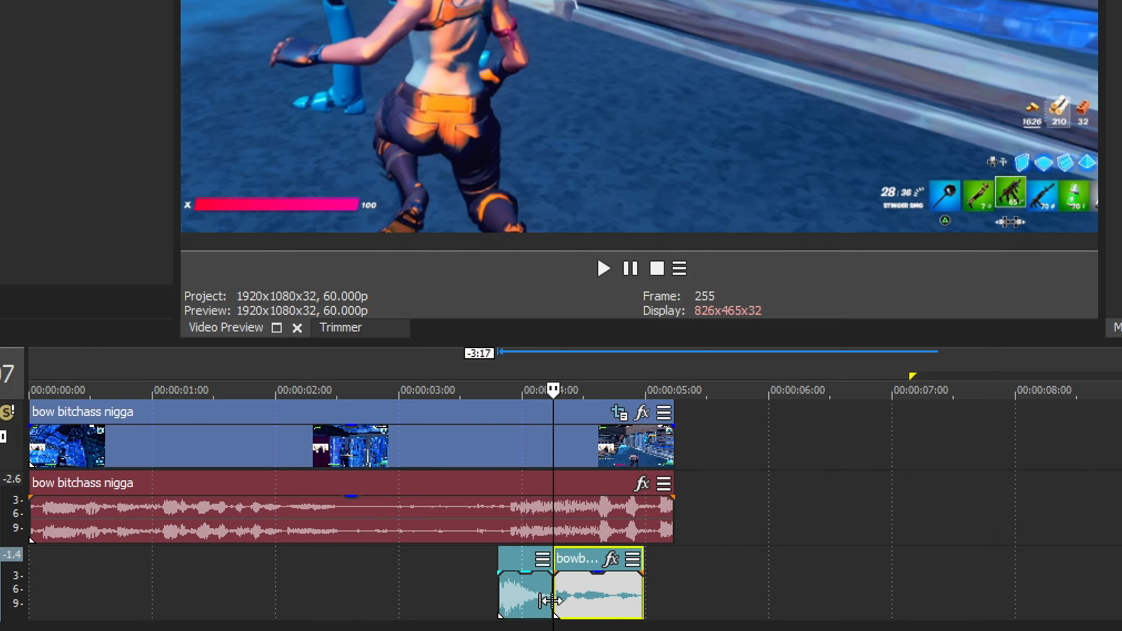
{"action": "left_click_drag", "start_coordinate": [596, 591], "coordinate": [810, 565]}
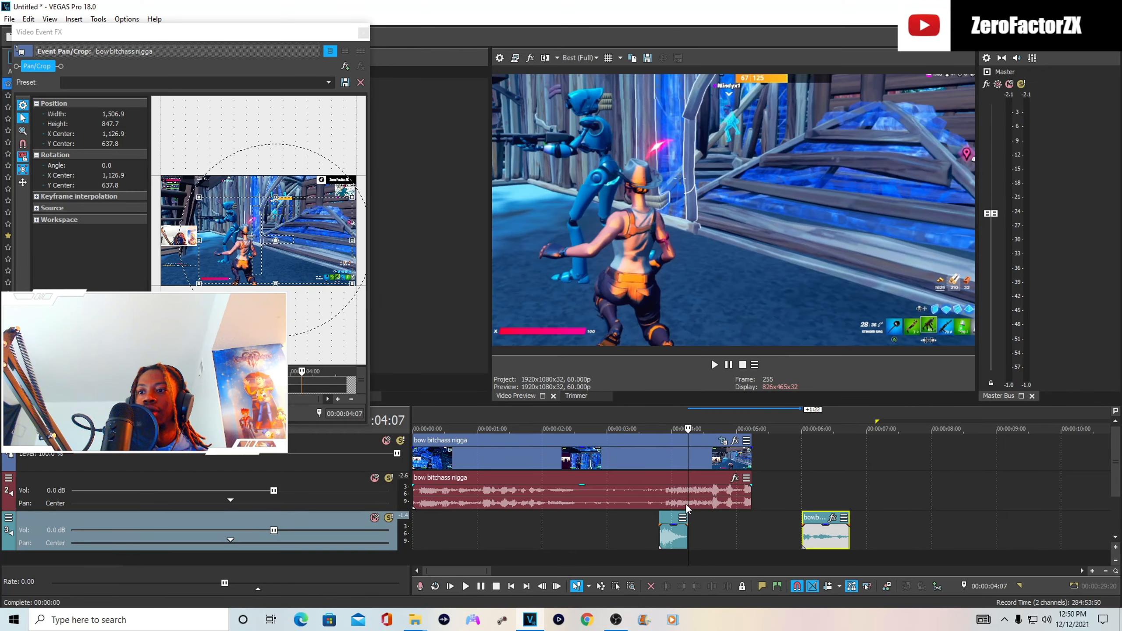
Step: Step frame by frame through the gameplay clip and place the playhead on the next shot at 00:00:04:19
{"action": "left_click", "coordinate": [592, 524]}
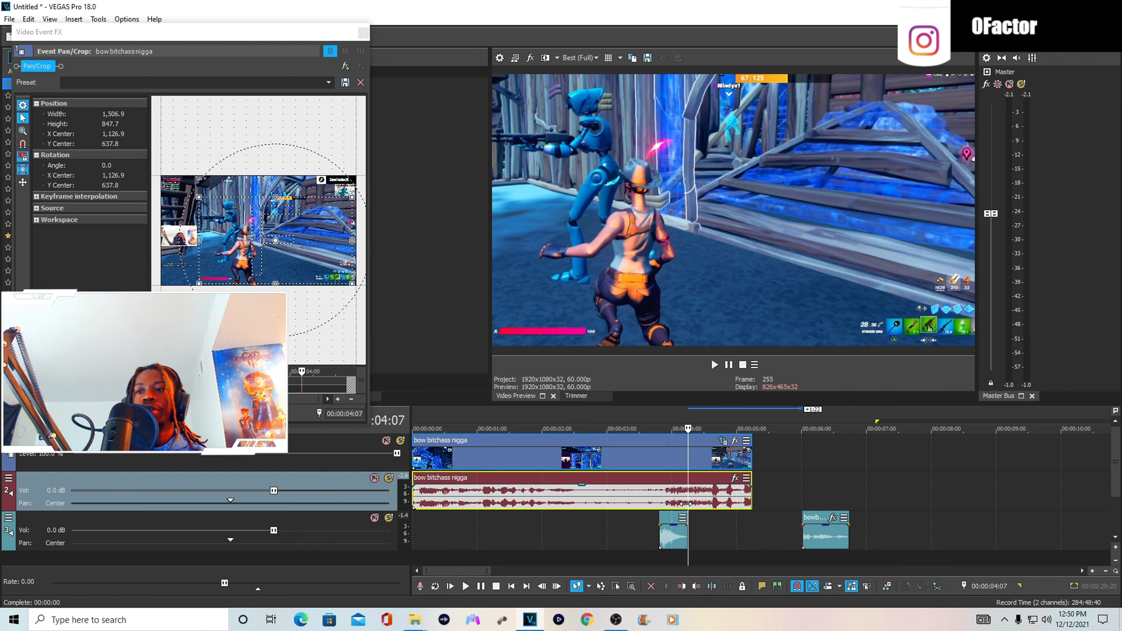
{"action": "key", "text": "Right"}
{"action": "key", "text": "Right"}
{"action": "key", "text": "Right"}
{"action": "key", "text": "Right"}
{"action": "key", "text": "Right"}
{"action": "key", "text": "Right"}
{"action": "key", "text": "Right"}
{"action": "key", "text": "Right"}
{"action": "key", "text": "Right"}
{"action": "key", "text": "Right"}
{"action": "key", "text": "Right"}
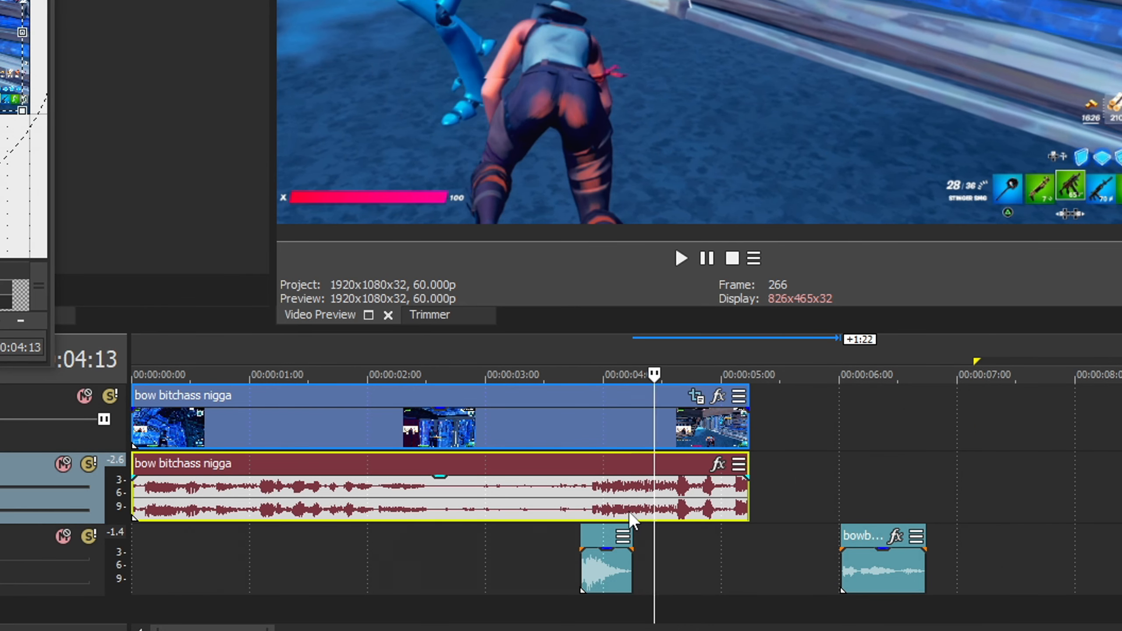
{"action": "key", "text": "Right"}
{"action": "key", "text": "Right"}
{"action": "key", "text": "Right"}
{"action": "key", "text": "Right"}
{"action": "key", "text": "Right"}
{"action": "key", "text": "Right"}
{"action": "key", "text": "Right"}
{"action": "key", "text": "Right"}
{"action": "key", "text": "Right"}
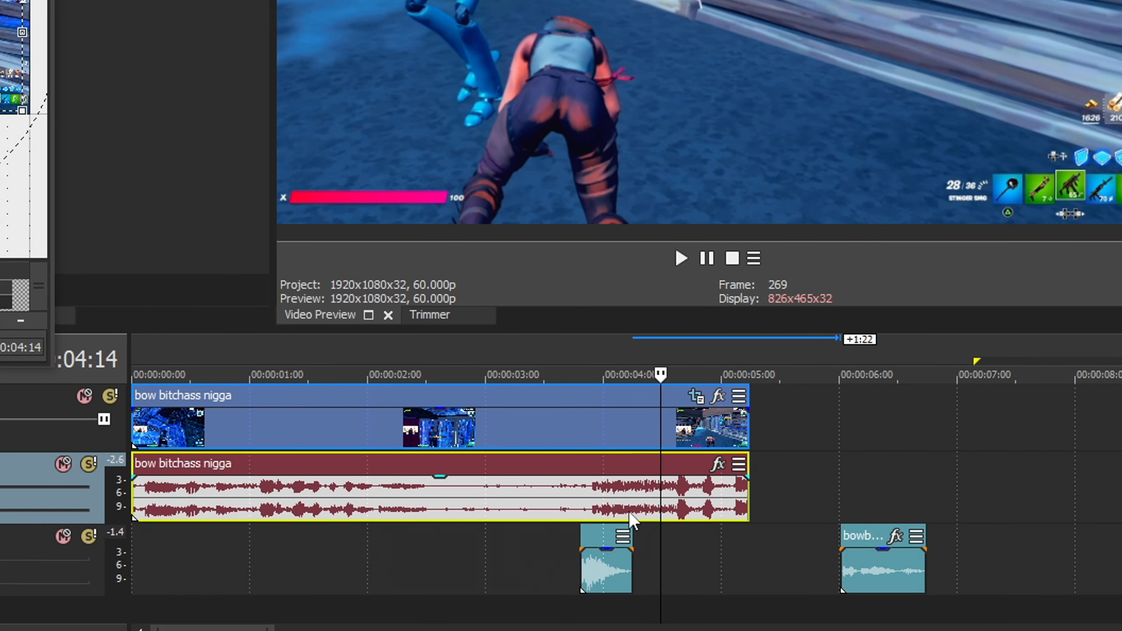
{"action": "key", "text": "Right"}
{"action": "key", "text": "Right"}
{"action": "key", "text": "Right"}
{"action": "key", "text": "Right"}
{"action": "key", "text": "Right"}
{"action": "key", "text": "Right"}
{"action": "key", "text": "Right"}
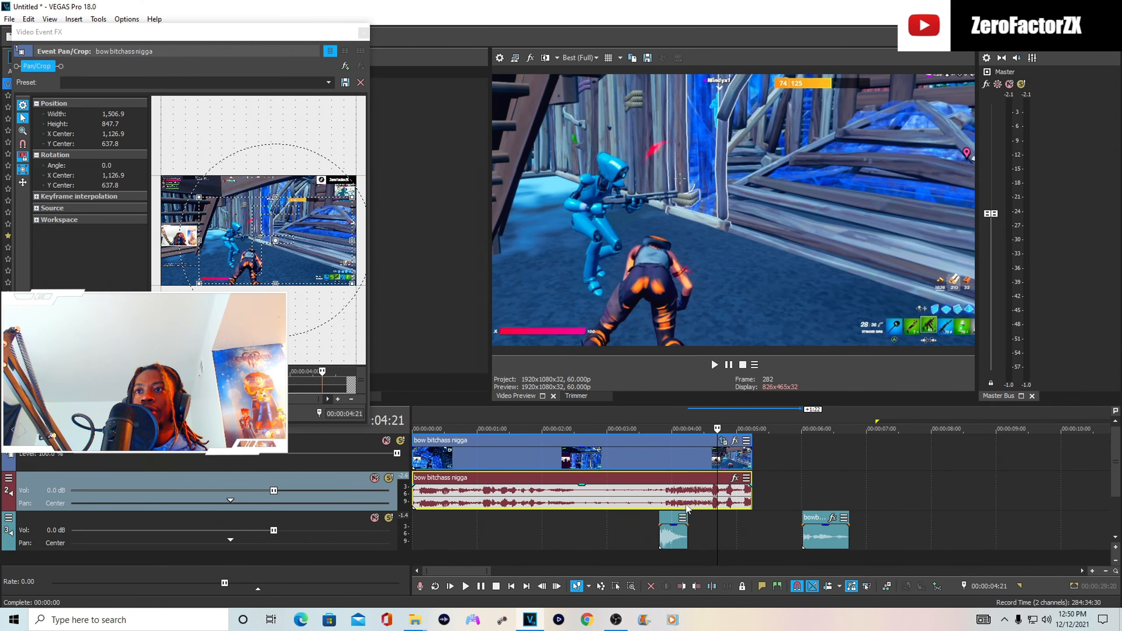
{"action": "key", "text": "Left"}
{"action": "key", "text": "Left"}
{"action": "key", "text": "Left"}
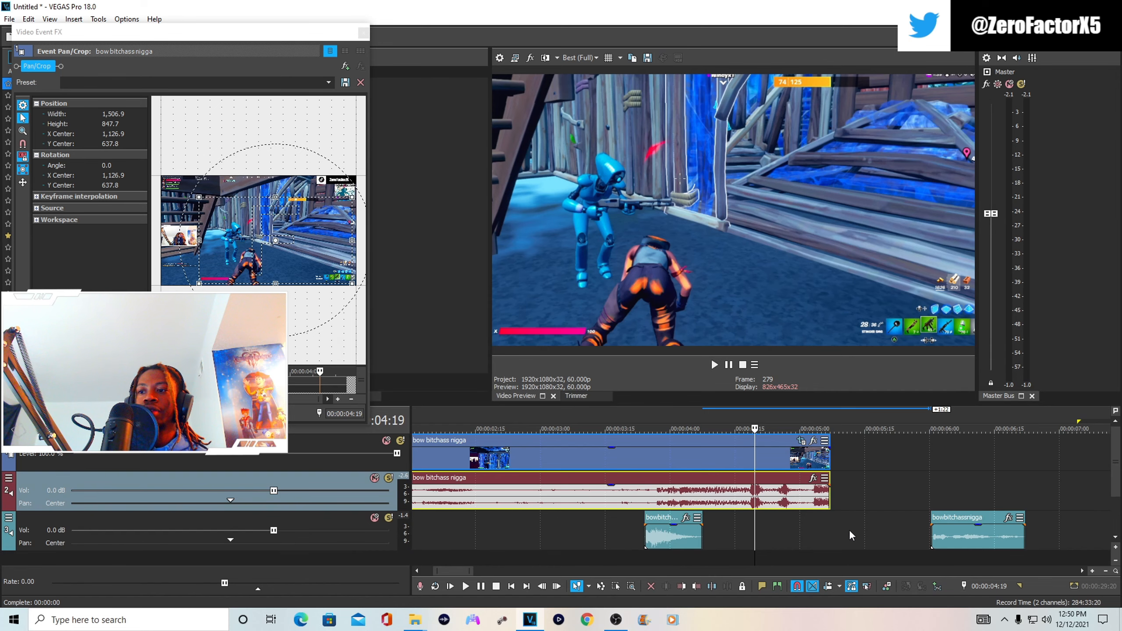
Step: Split the gameplay video and its audio at 00:00:04:19
{"action": "scroll", "coordinate": [848, 527], "scroll_direction": "up", "scroll_amount": 1}
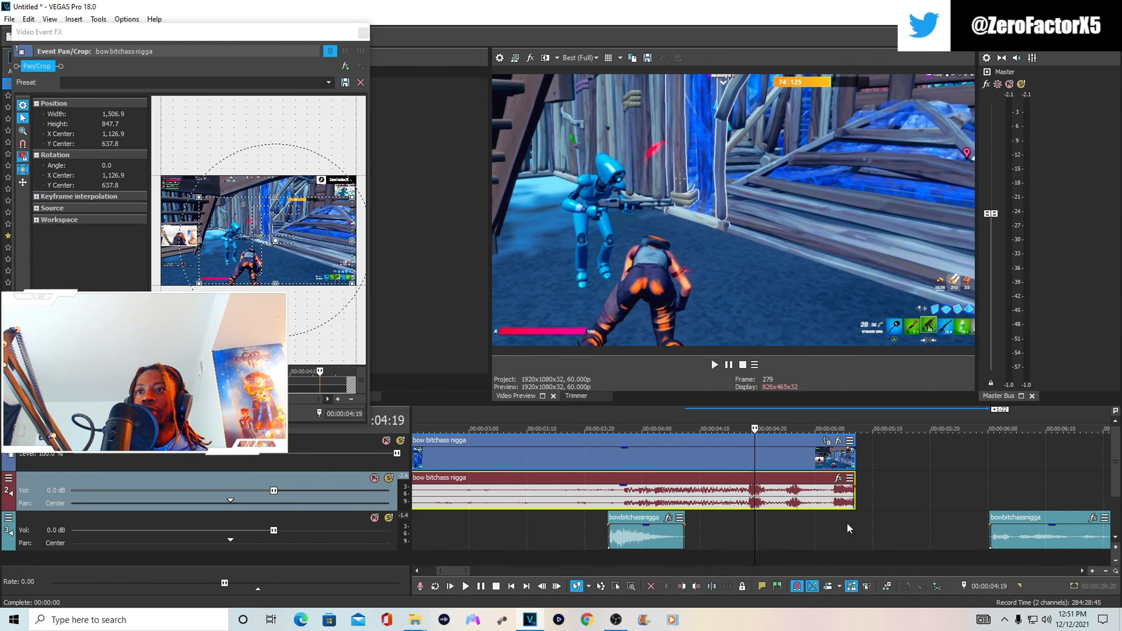
{"action": "left_click", "coordinate": [754, 464]}
{"action": "scroll", "coordinate": [754, 464], "scroll_direction": "up", "scroll_amount": 4}
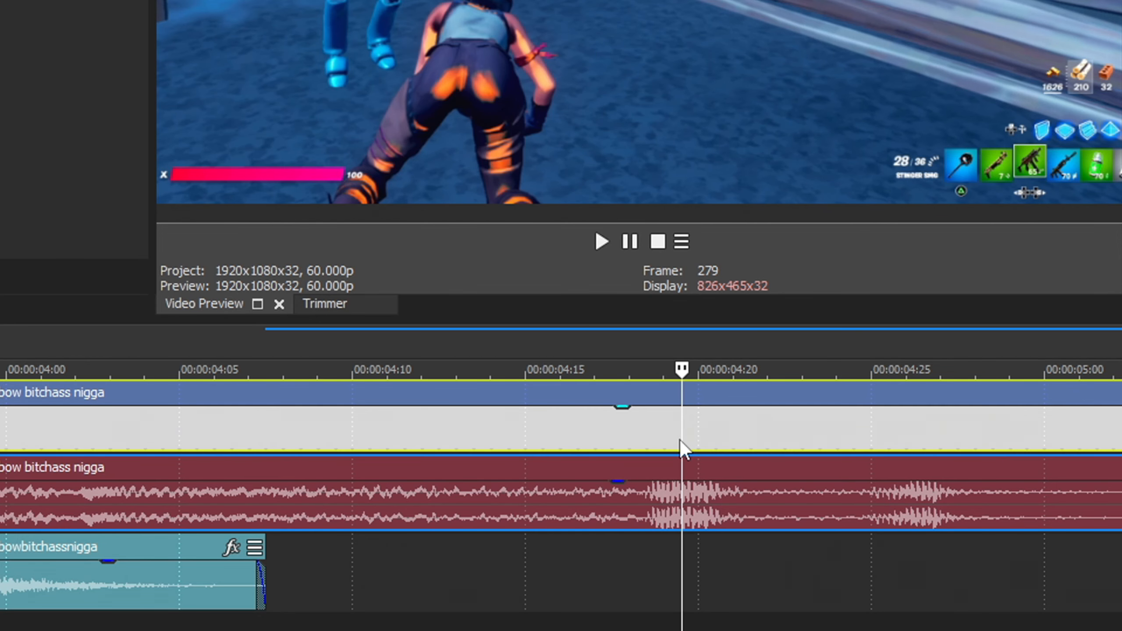
{"action": "key", "text": "s"}
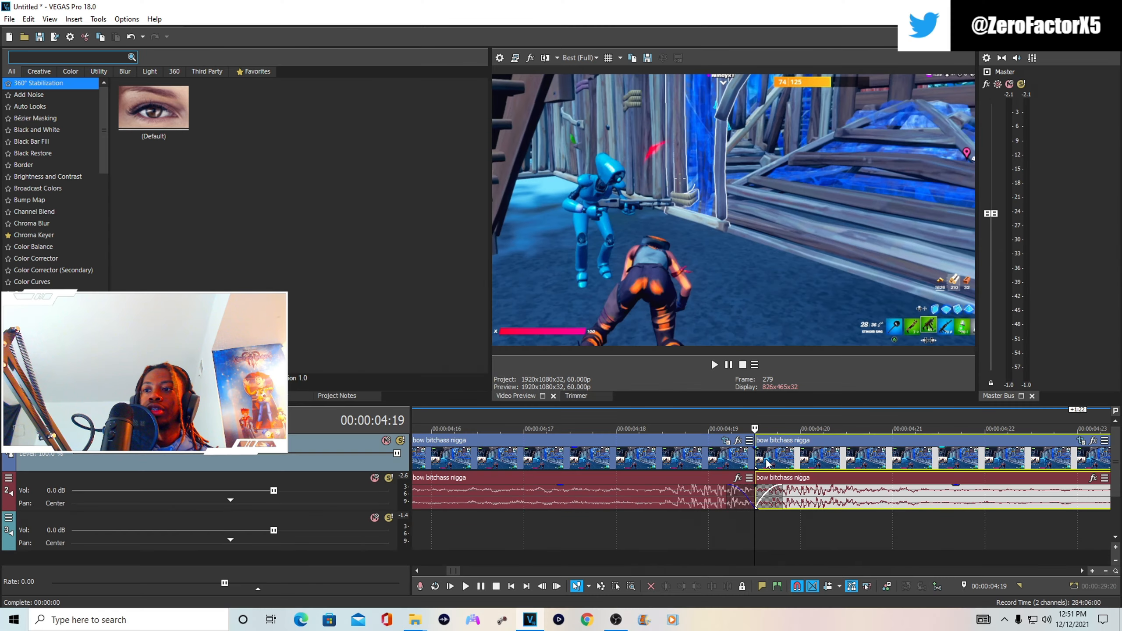
Step: Split the gameplay clip again one frame further on, at 00:00:04:20, to isolate a single frame
{"action": "scroll", "coordinate": [705, 432], "scroll_direction": "up", "scroll_amount": 2}
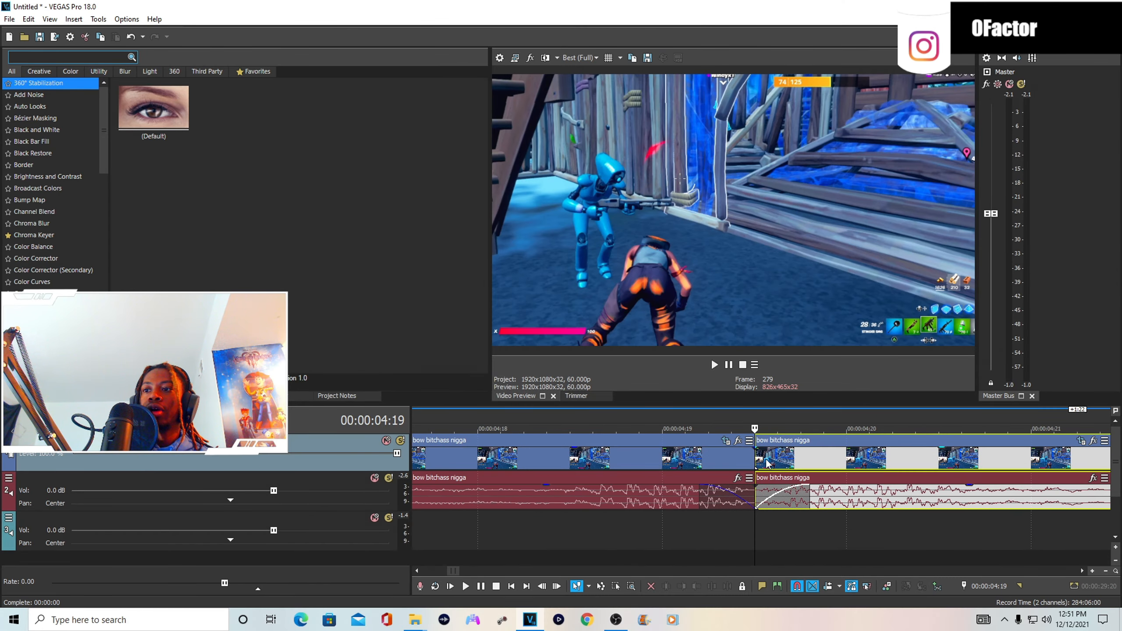
{"action": "scroll", "coordinate": [705, 432], "scroll_direction": "down", "scroll_amount": 1}
{"action": "scroll", "coordinate": [705, 431], "scroll_direction": "up", "scroll_amount": 1}
{"action": "scroll", "coordinate": [767, 463], "scroll_direction": "up", "scroll_amount": 2}
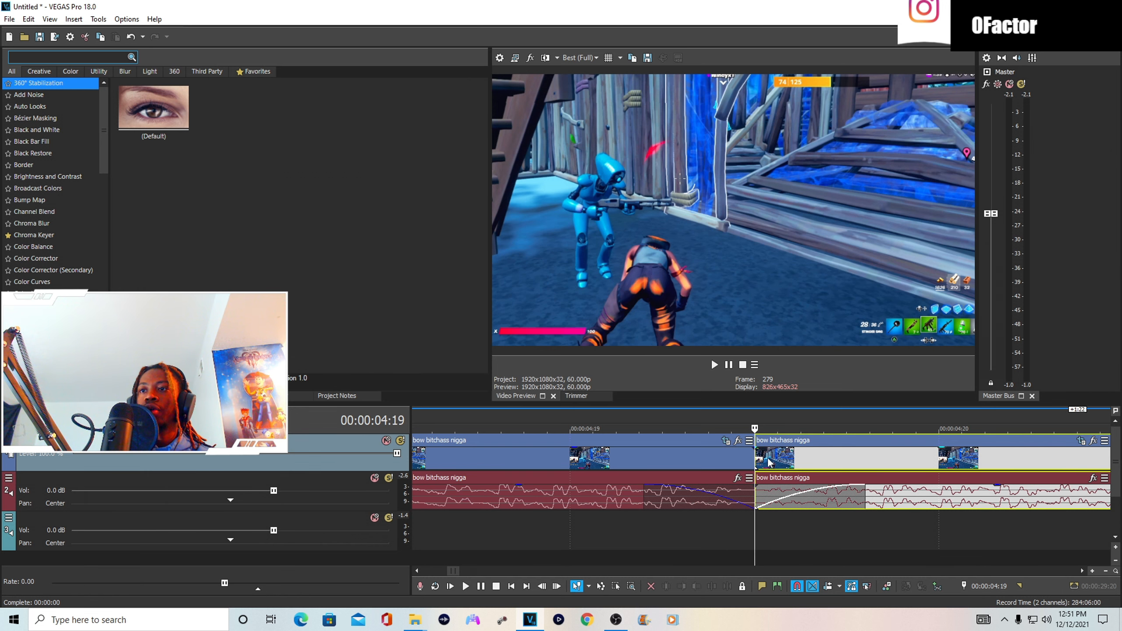
{"action": "key", "text": "Right"}
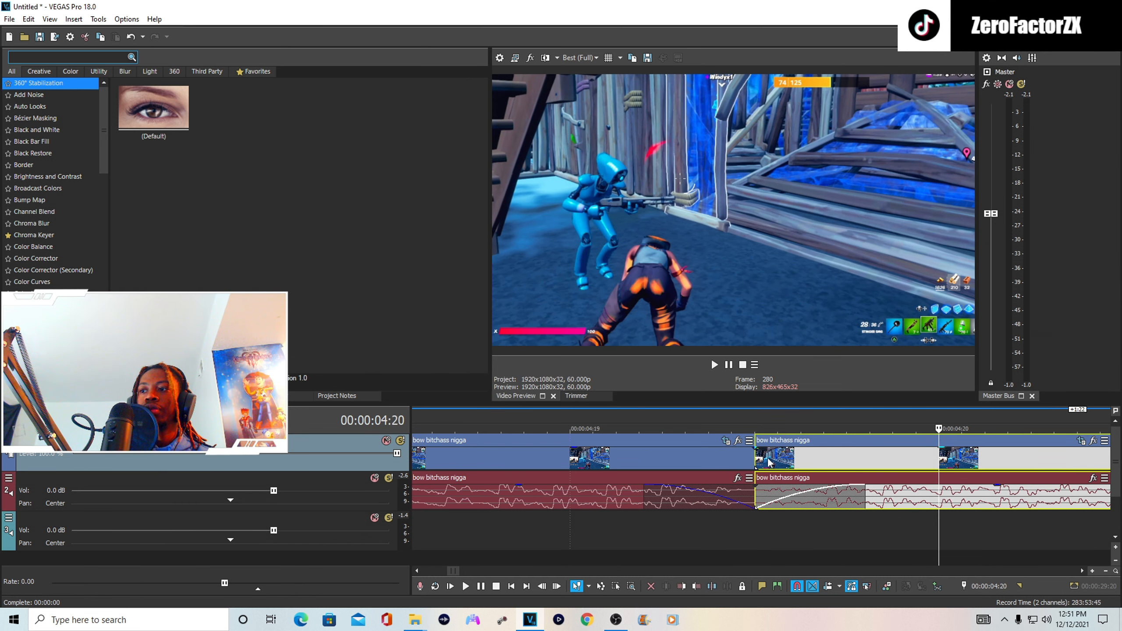
{"action": "key", "text": "Left"}
{"action": "key", "text": "Right"}
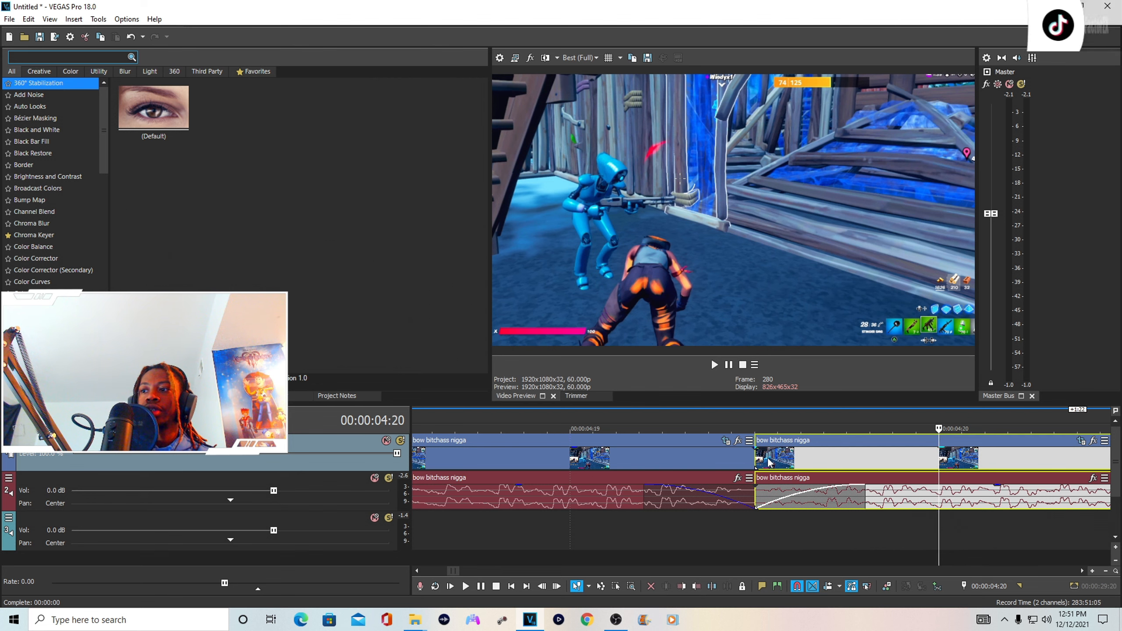
{"action": "key", "text": "s"}
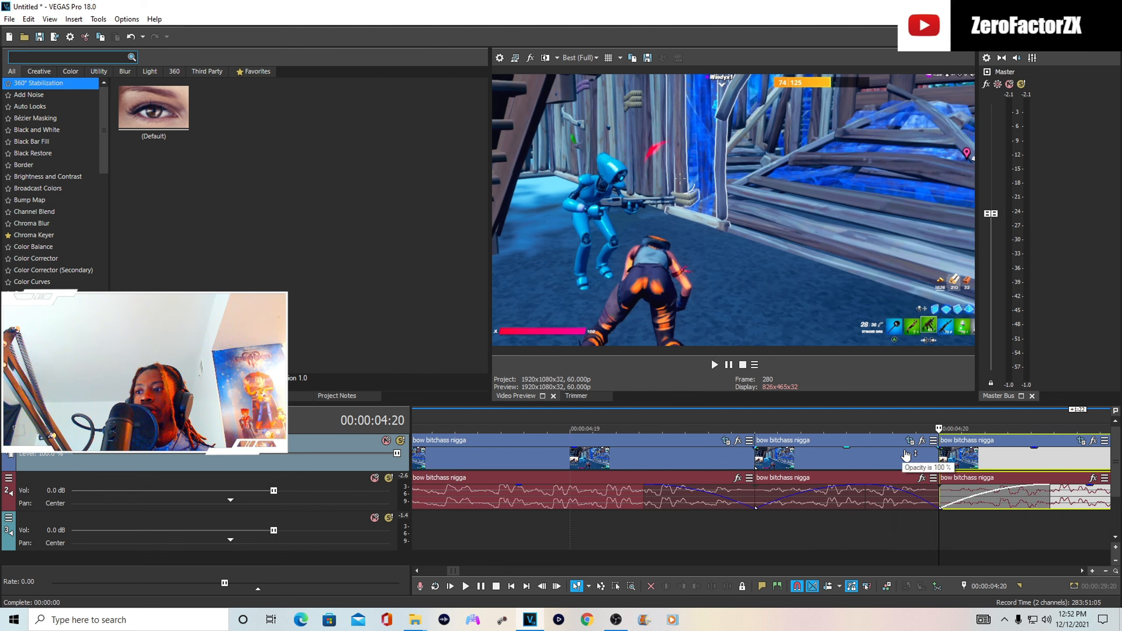
Step: Move the remainder of the gameplay clip after 00:00:04:20 about 1:05 further along the timeline, leaving a gap
{"action": "scroll", "coordinate": [902, 455], "scroll_direction": "down", "scroll_amount": 8}
{"action": "scroll", "coordinate": [787, 469], "scroll_direction": "down", "scroll_amount": 3}
{"action": "left_click_drag", "start_coordinate": [787, 469], "coordinate": [936, 459]}
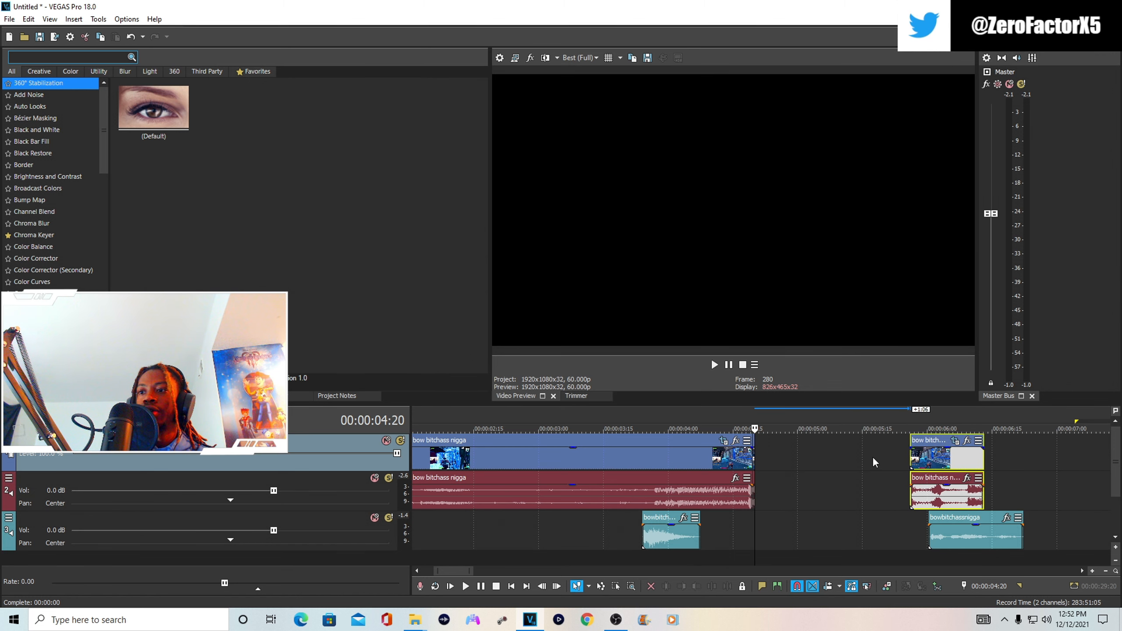
Step: Extend the end of the isolated single-frame gameplay clip to about 00:00:04:23
{"action": "key", "text": "ctrl+z"}
{"action": "scroll", "coordinate": [845, 455], "scroll_direction": "up", "scroll_amount": 10}
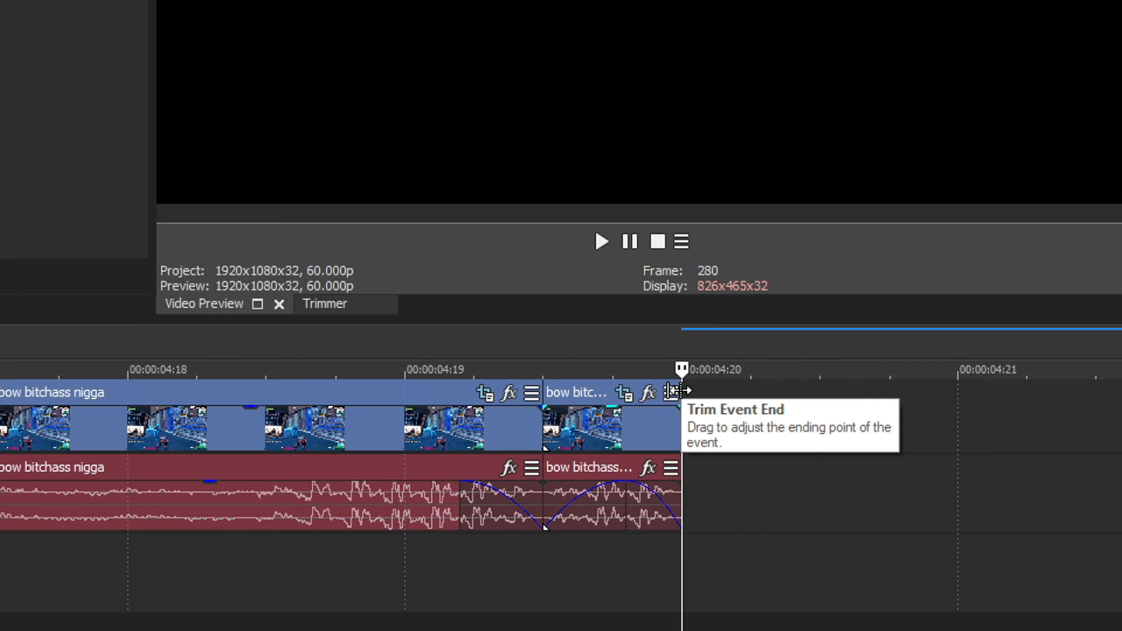
{"action": "left_click_drag", "start_coordinate": [678, 390], "coordinate": [1119, 393]}
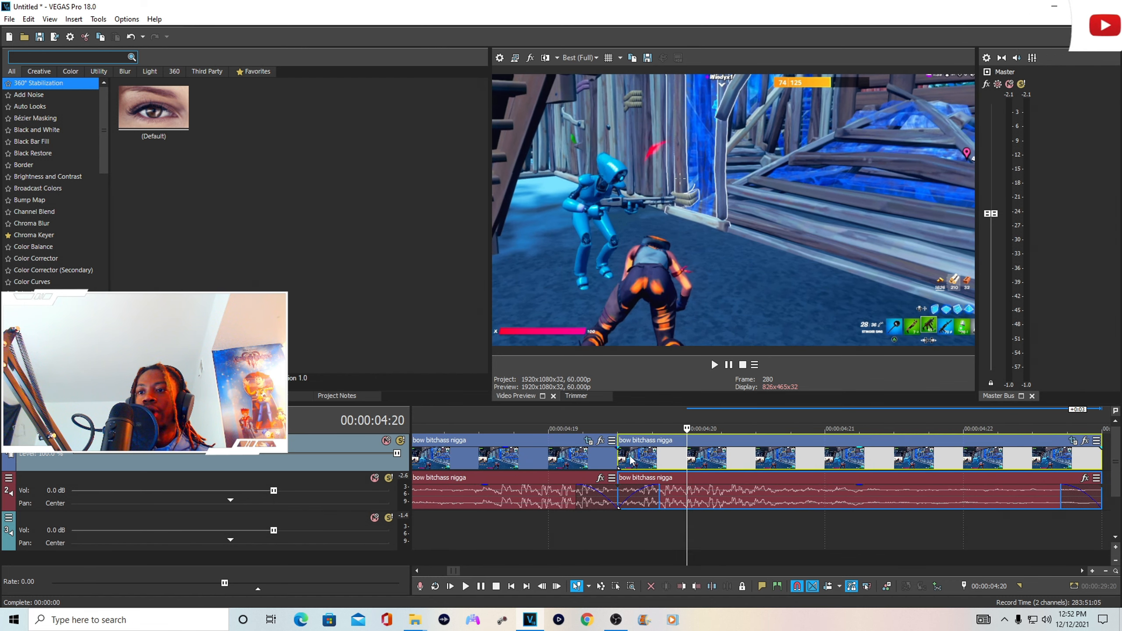
Step: Add a velocity envelope to the short extended gameplay clip and set its velocity to 0% to freeze the picture
{"action": "right_click", "coordinate": [641, 460]}
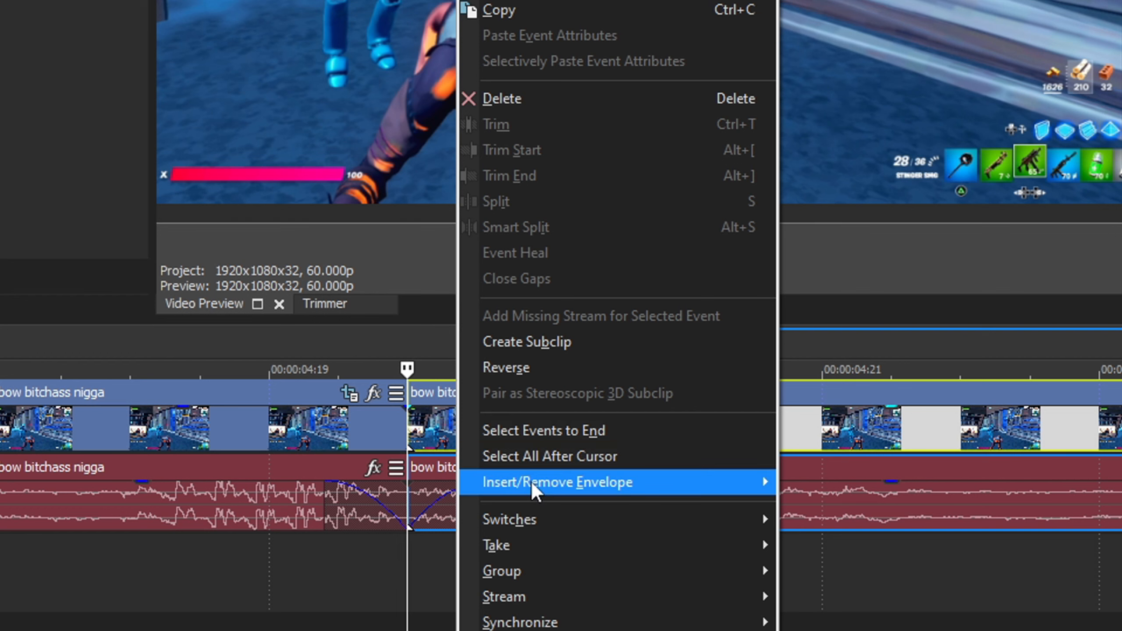
{"action": "mouse_move", "coordinate": [537, 491]}
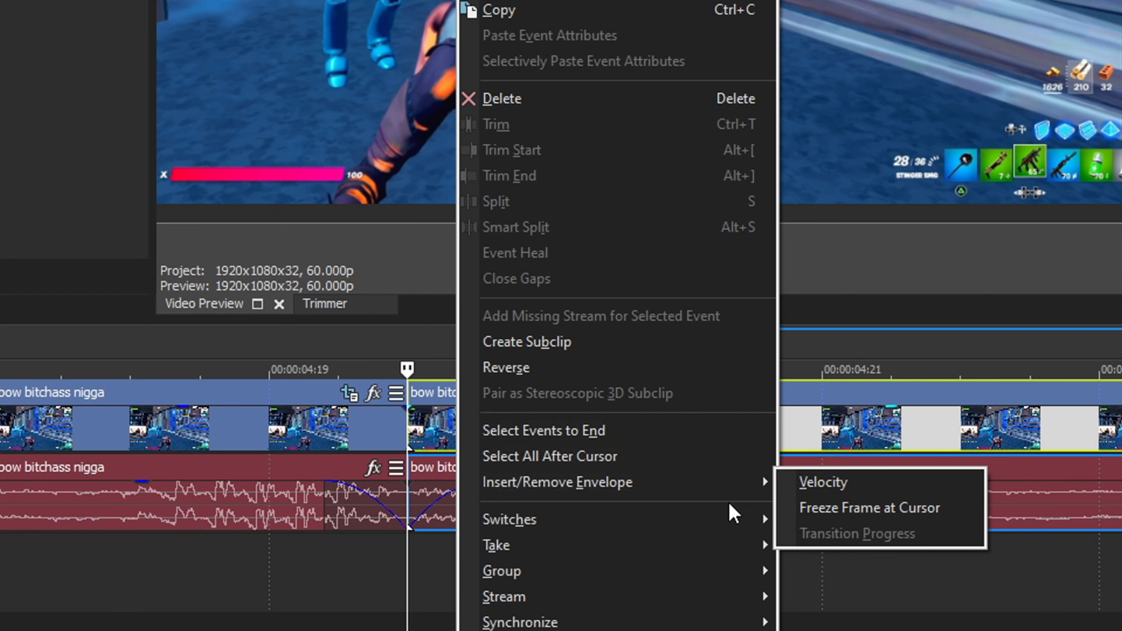
{"action": "mouse_move", "coordinate": [731, 486]}
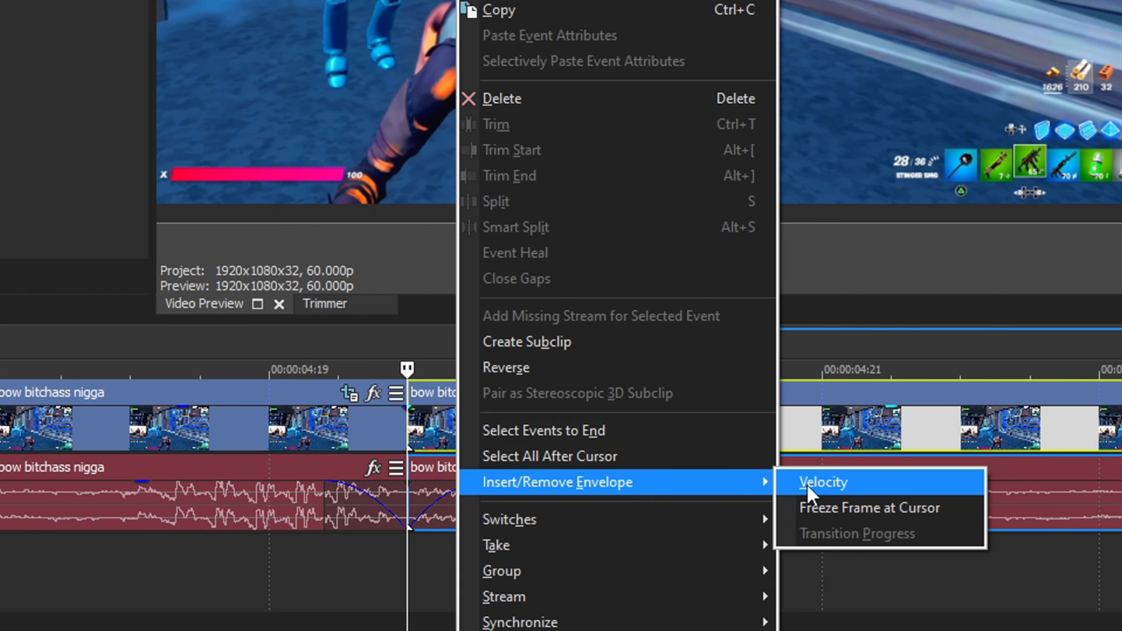
{"action": "left_click", "coordinate": [807, 486]}
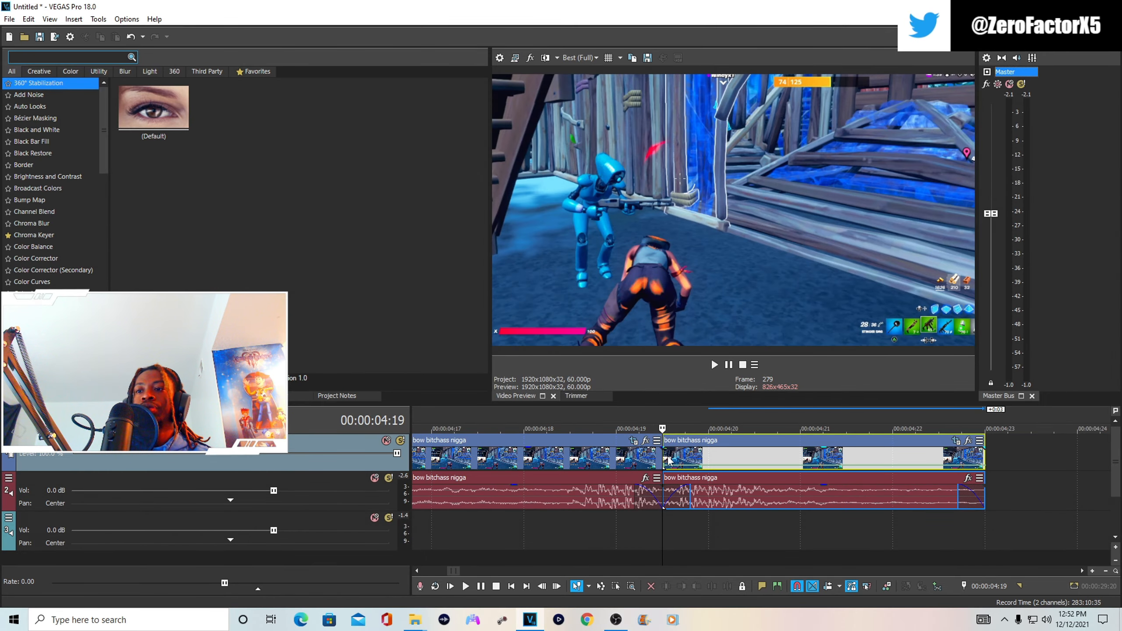
{"action": "scroll", "coordinate": [689, 462], "scroll_direction": "up", "scroll_amount": 3}
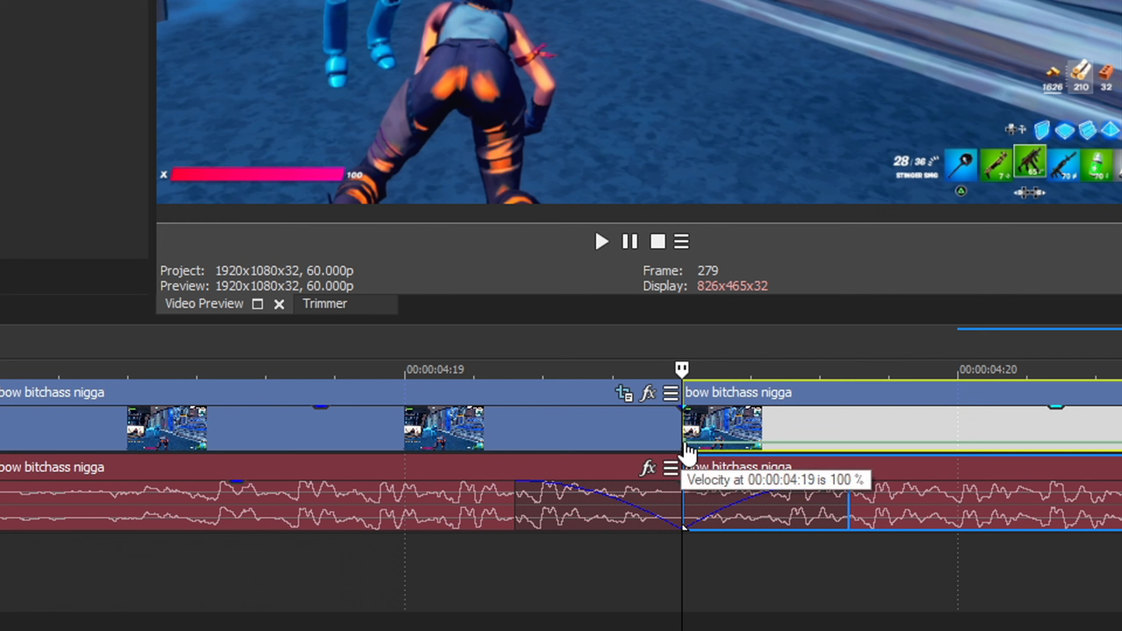
{"action": "right_click", "coordinate": [686, 446]}
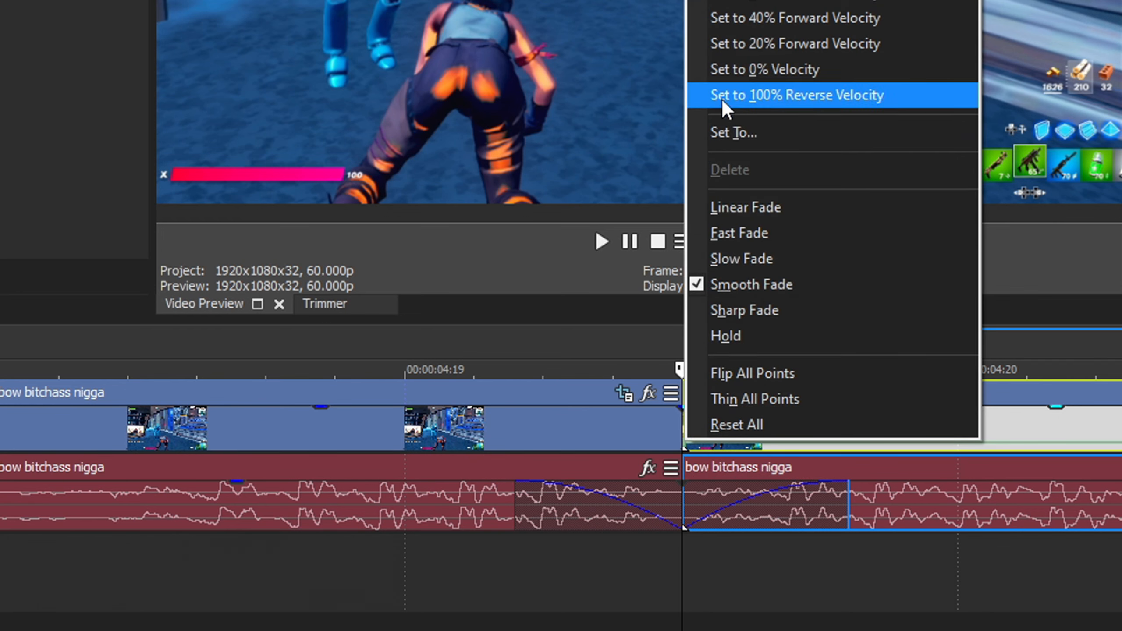
{"action": "left_click", "coordinate": [719, 70]}
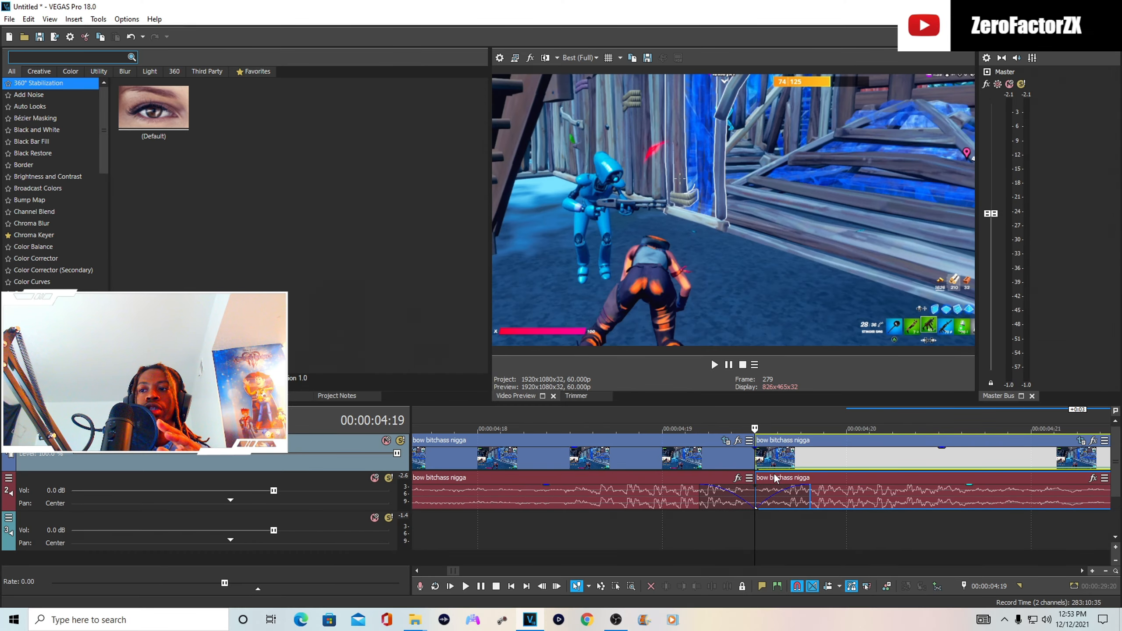
Step: Extend the end of the frozen gameplay clip to about 00:00:05:07 and play it back
{"action": "scroll", "coordinate": [775, 479], "scroll_direction": "down", "scroll_amount": 8}
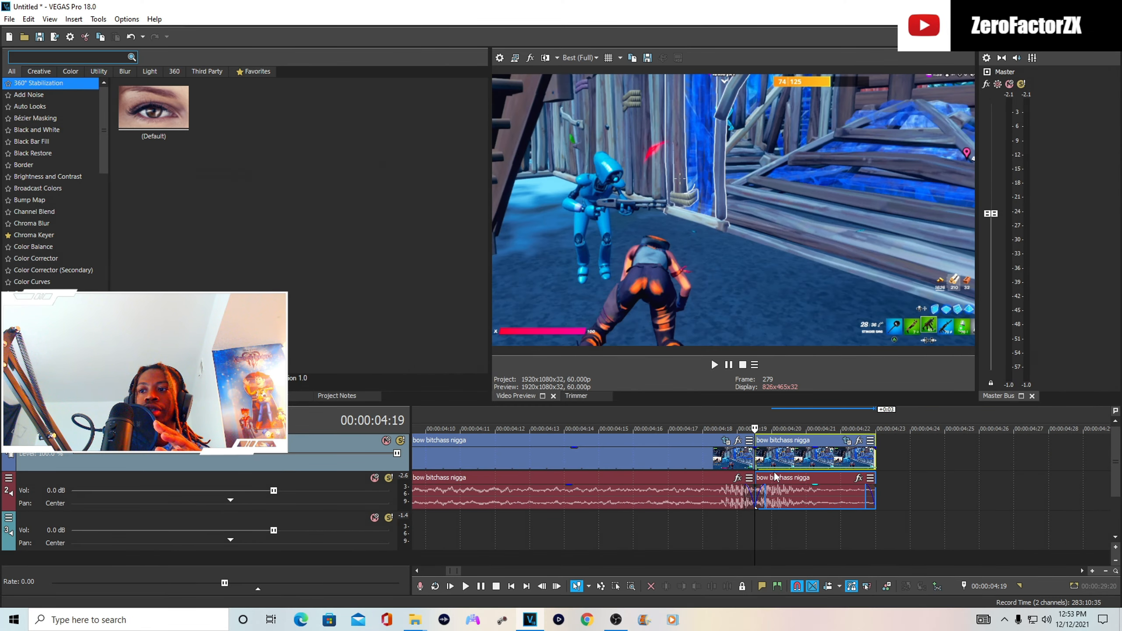
{"action": "left_click", "coordinate": [729, 365]}
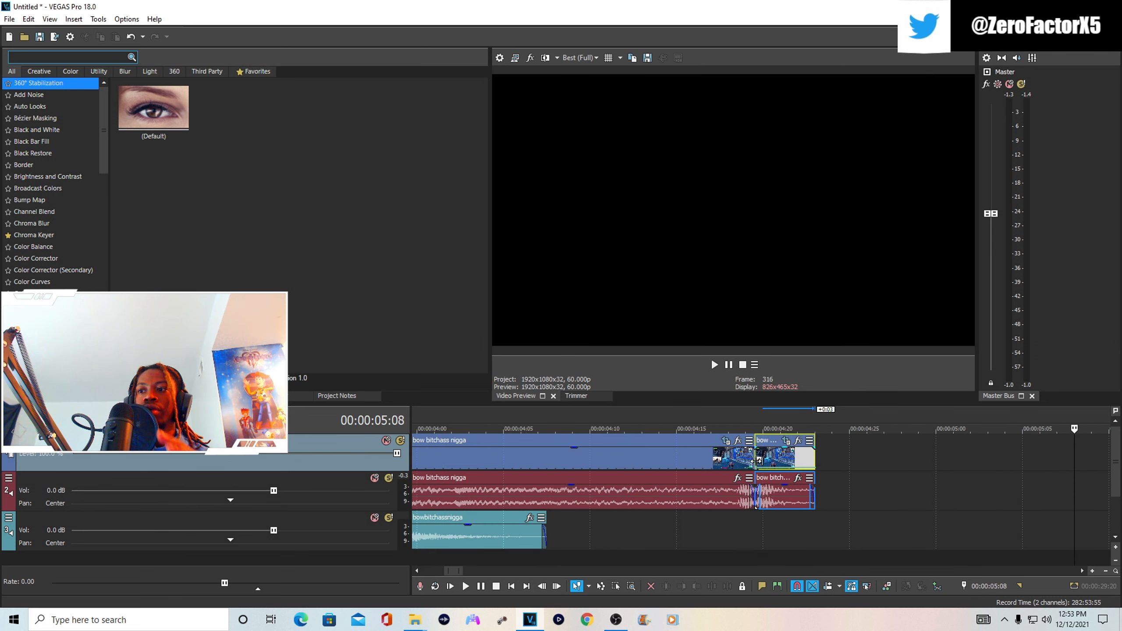
{"action": "scroll", "coordinate": [651, 453], "scroll_direction": "down", "scroll_amount": 3}
{"action": "left_click_drag", "start_coordinate": [625, 438], "coordinate": [745, 438]}
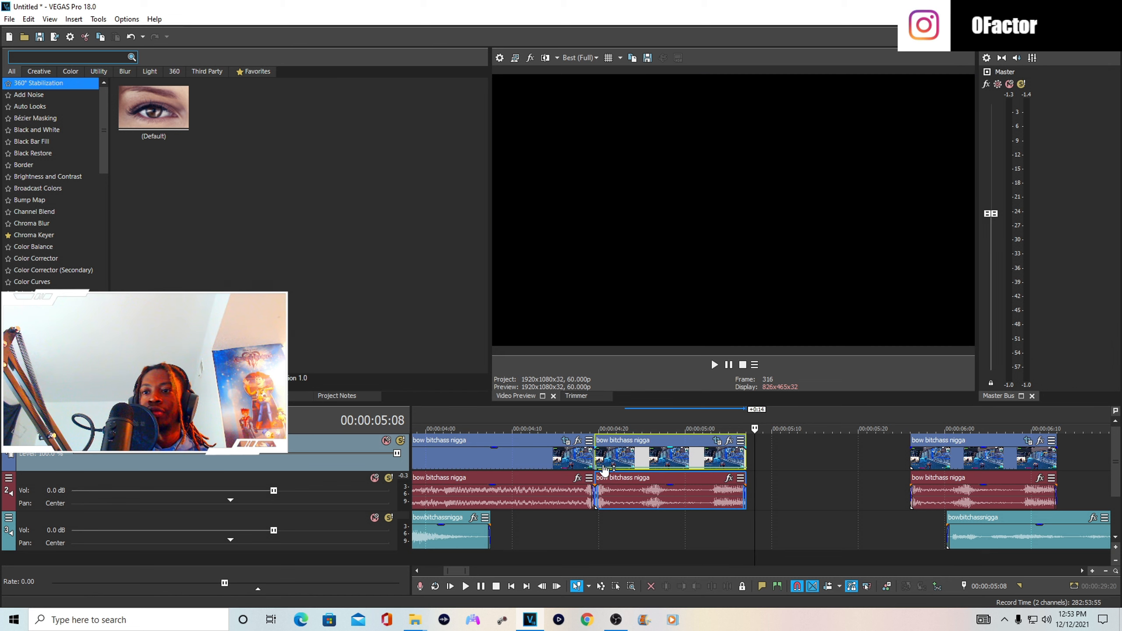
{"action": "left_click", "coordinate": [597, 454]}
{"action": "left_click", "coordinate": [715, 365]}
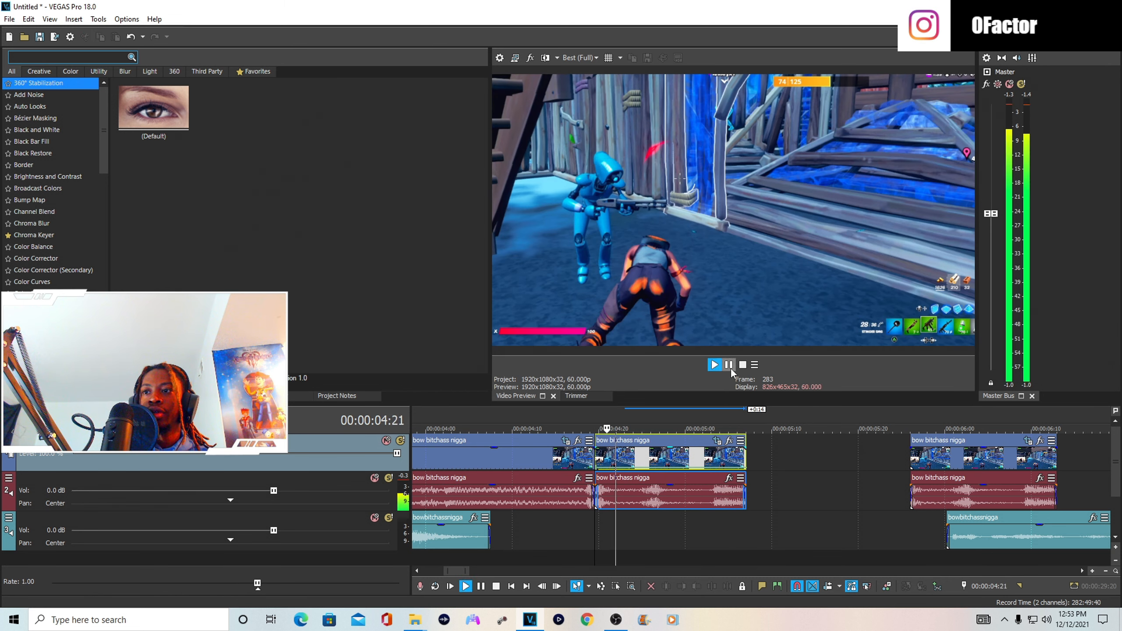
Step: Lower the gain of the frozen gameplay clip's audio all the way to silence and play the clip back
{"action": "left_click", "coordinate": [598, 455]}
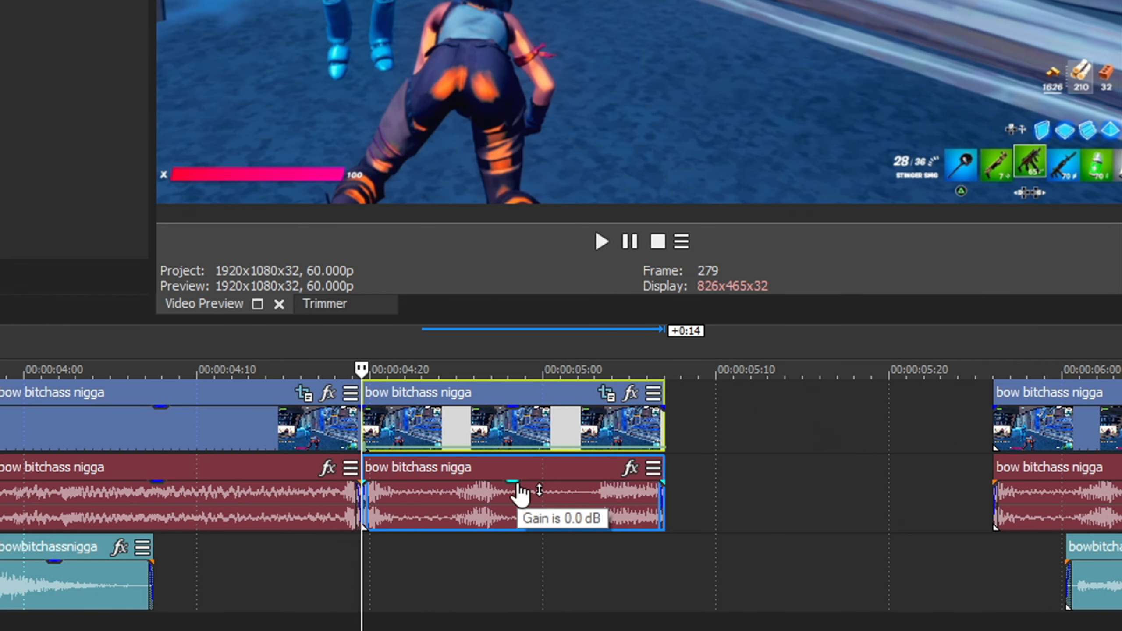
{"action": "left_click_drag", "start_coordinate": [521, 491], "coordinate": [520, 587]}
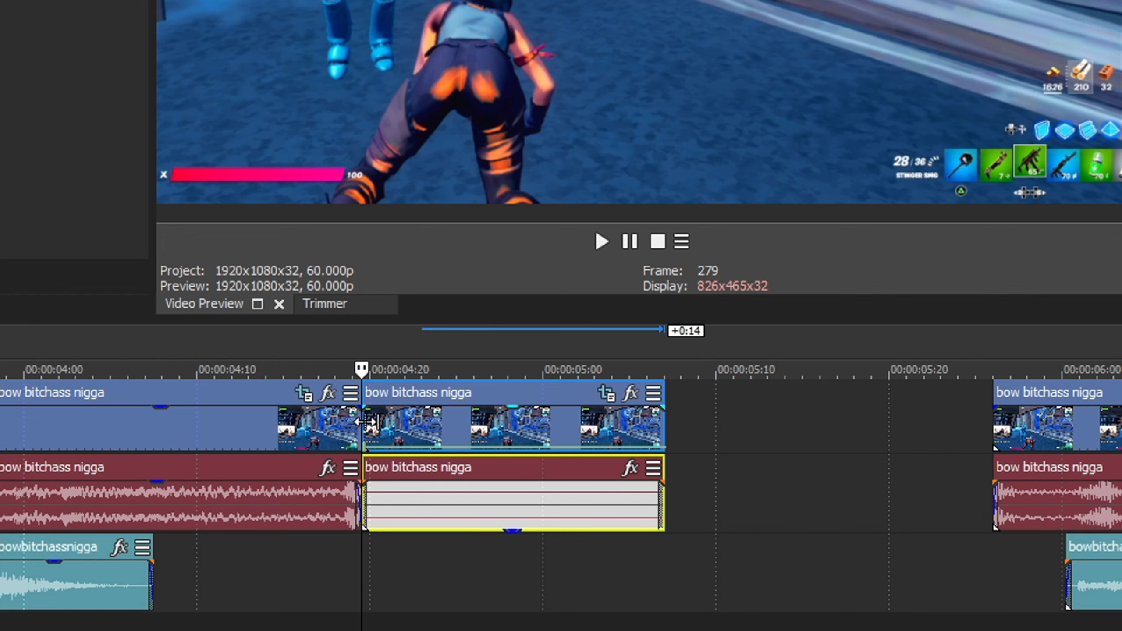
{"action": "left_click", "coordinate": [637, 247]}
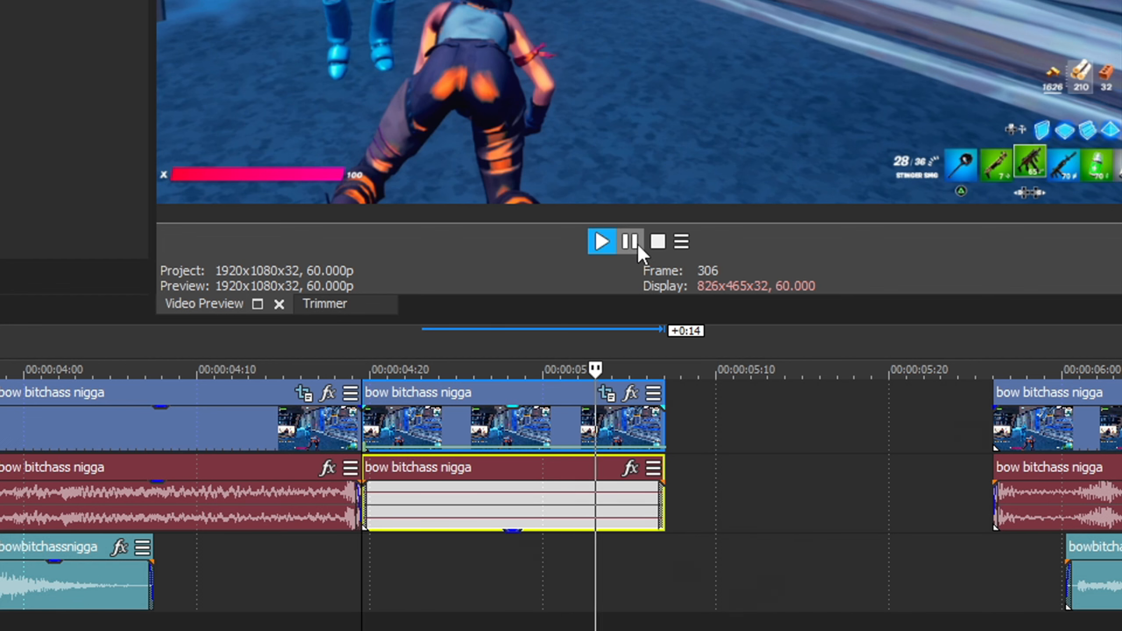
Step: Move the second part of the meme sound 1:10 earlier to the frozen clip's start, and extend the frozen clip's end by 0:05
{"action": "left_click", "coordinate": [369, 418]}
{"action": "scroll", "coordinate": [612, 505], "scroll_direction": "down", "scroll_amount": 3}
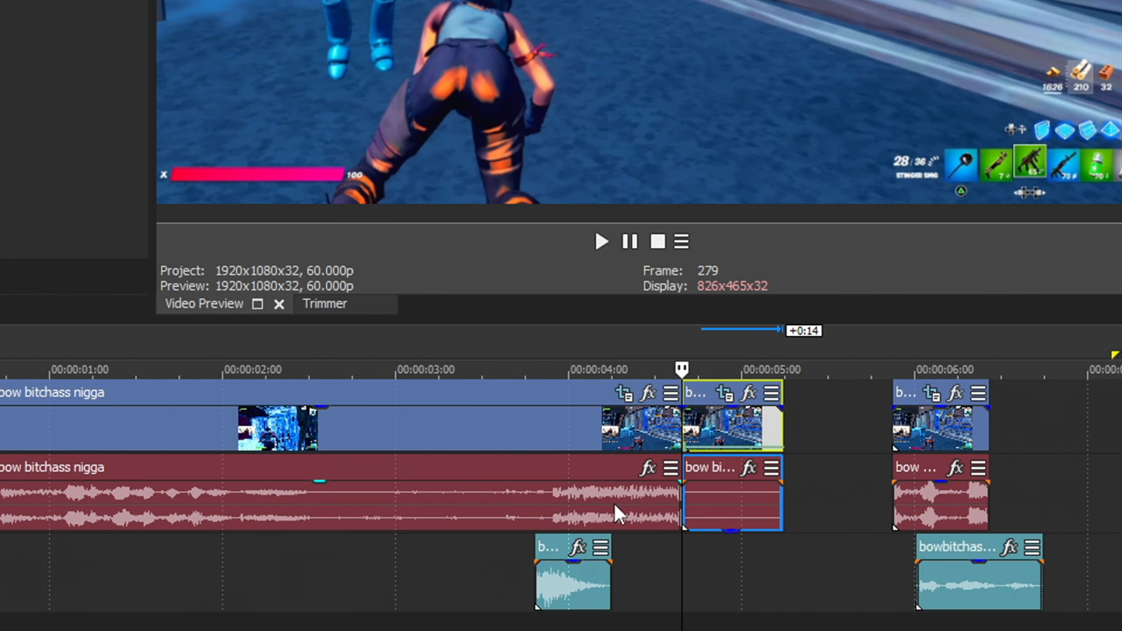
{"action": "left_click_drag", "start_coordinate": [957, 574], "coordinate": [730, 571]}
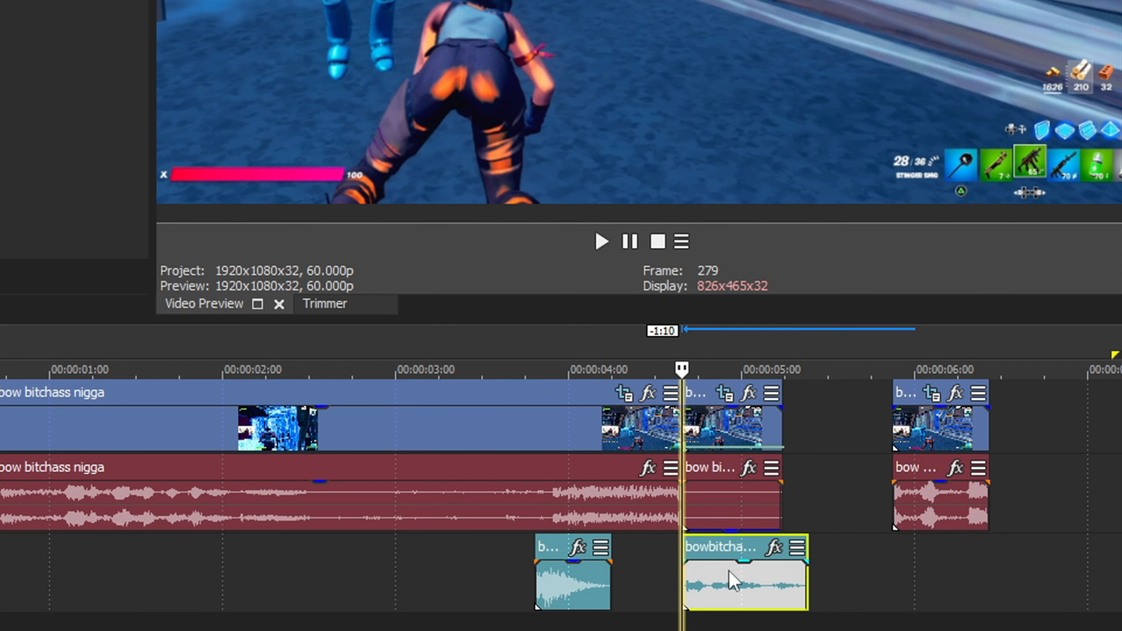
{"action": "left_click", "coordinate": [683, 510]}
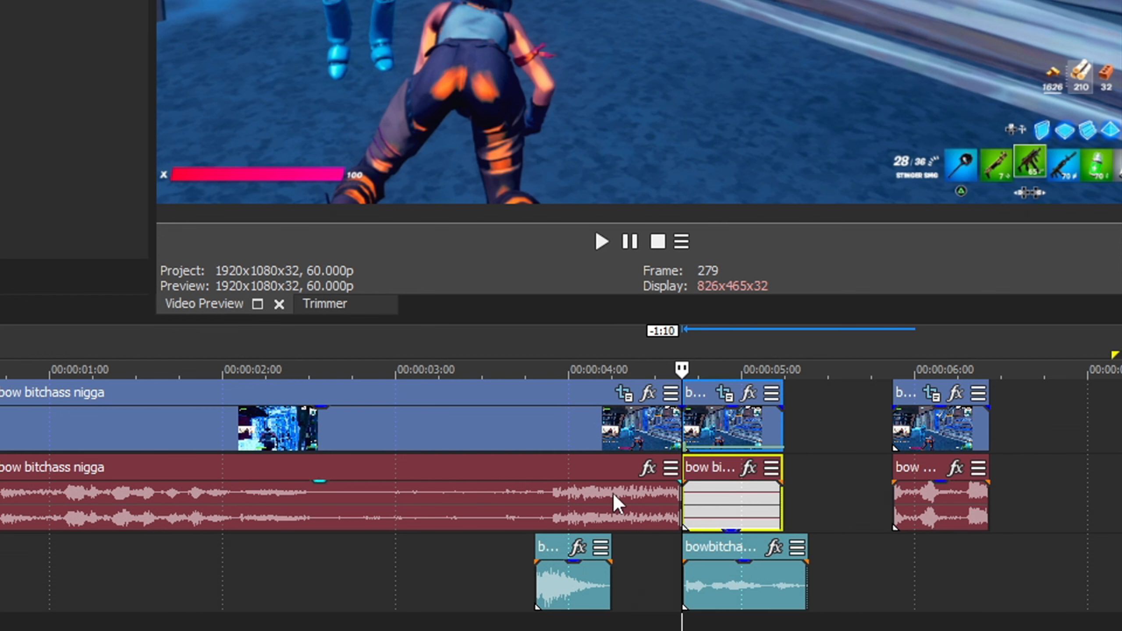
{"action": "left_click", "coordinate": [631, 241]}
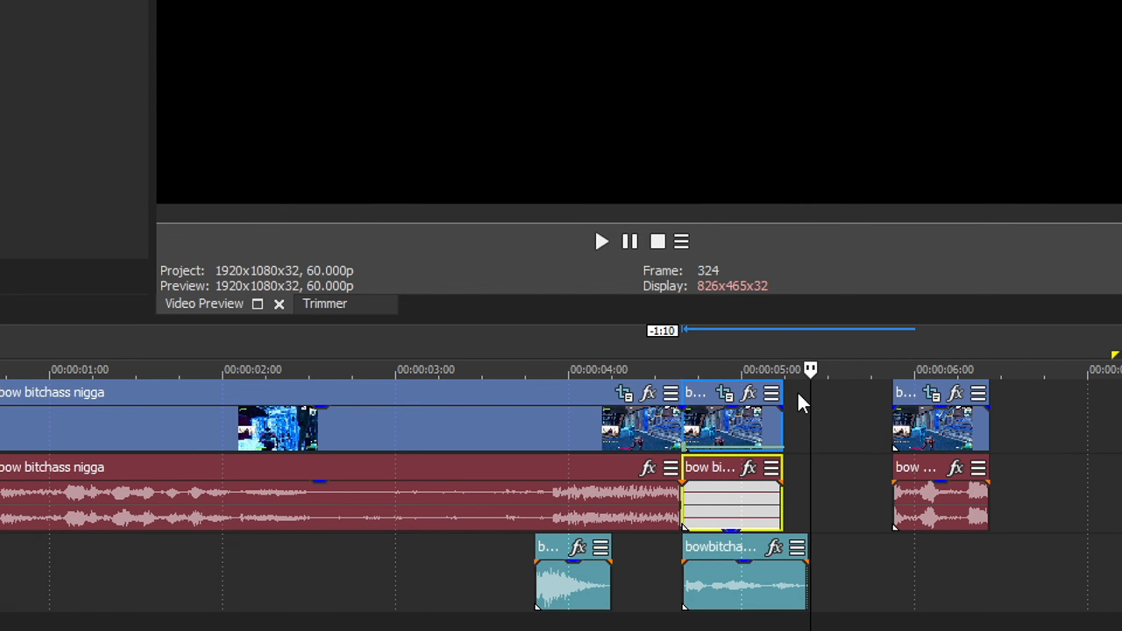
{"action": "left_click_drag", "start_coordinate": [779, 389], "coordinate": [806, 389]}
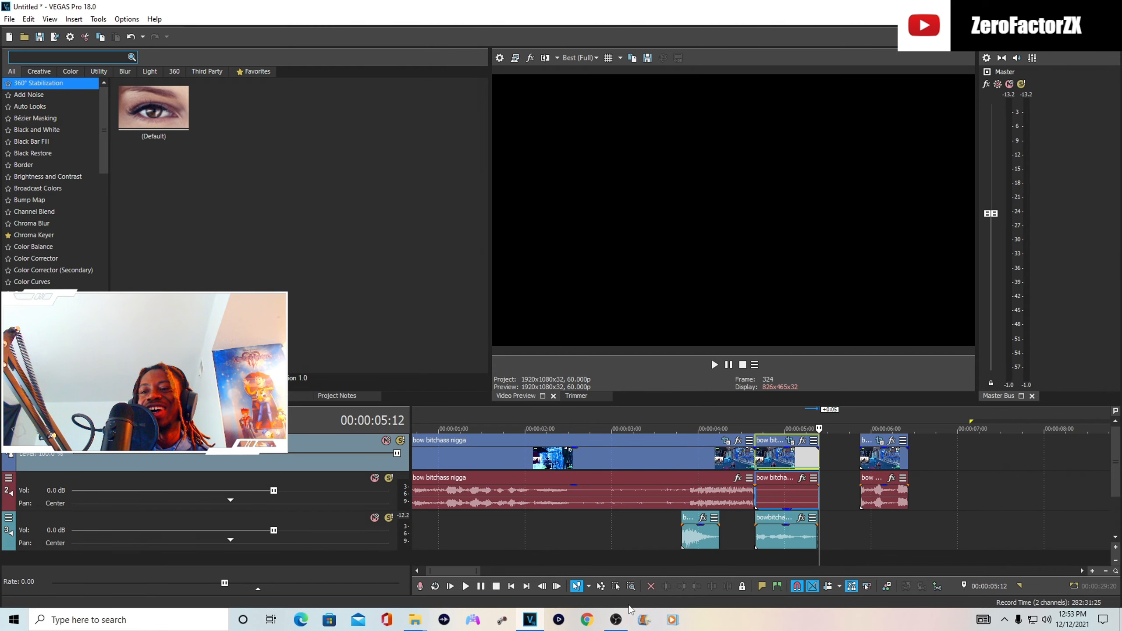
Step: Play back the edit from the first part of the meme sound through the end of the frozen clip
{"action": "left_click", "coordinate": [755, 468]}
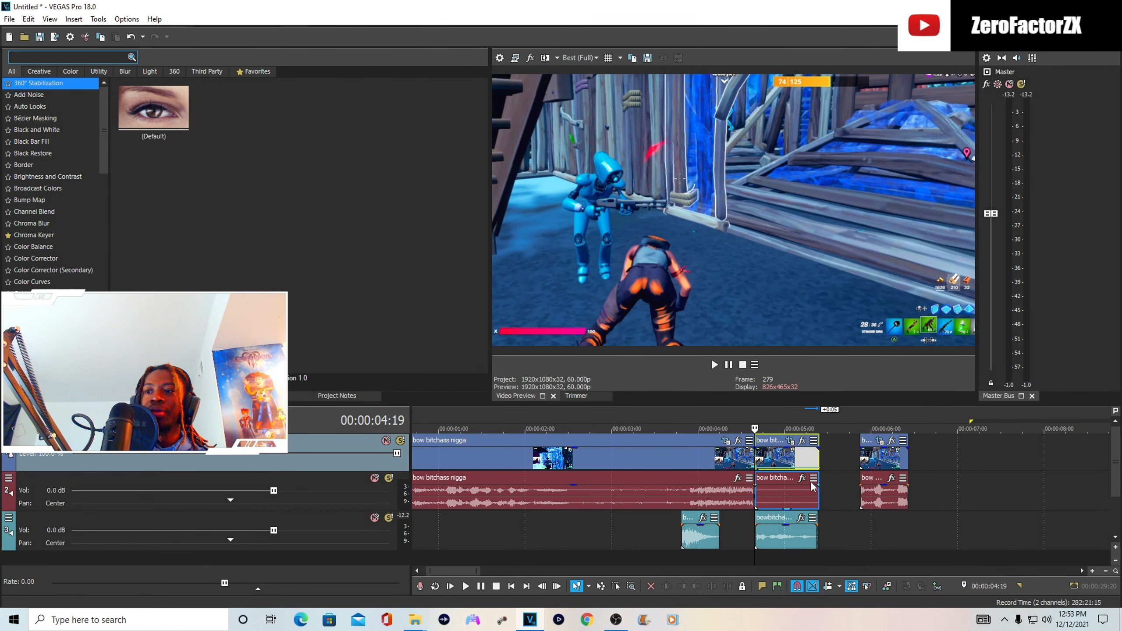
{"action": "scroll", "coordinate": [810, 480], "scroll_direction": "up", "scroll_amount": 1}
{"action": "left_click", "coordinate": [647, 502]}
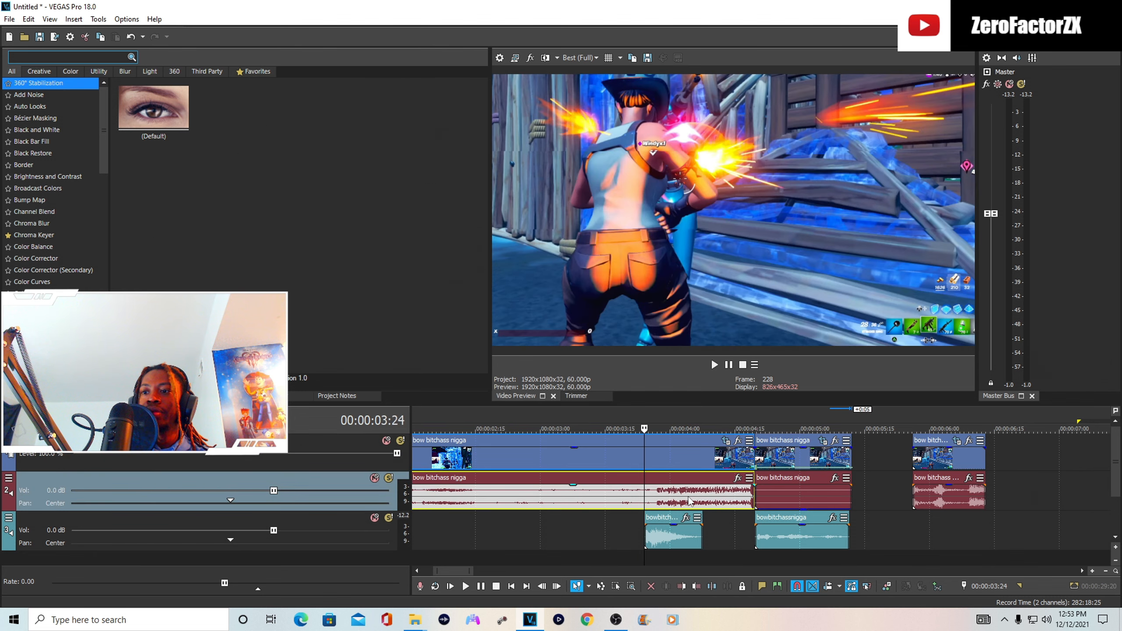
{"action": "left_click", "coordinate": [754, 498]}
{"action": "scroll", "coordinate": [720, 483], "scroll_direction": "down", "scroll_amount": 1}
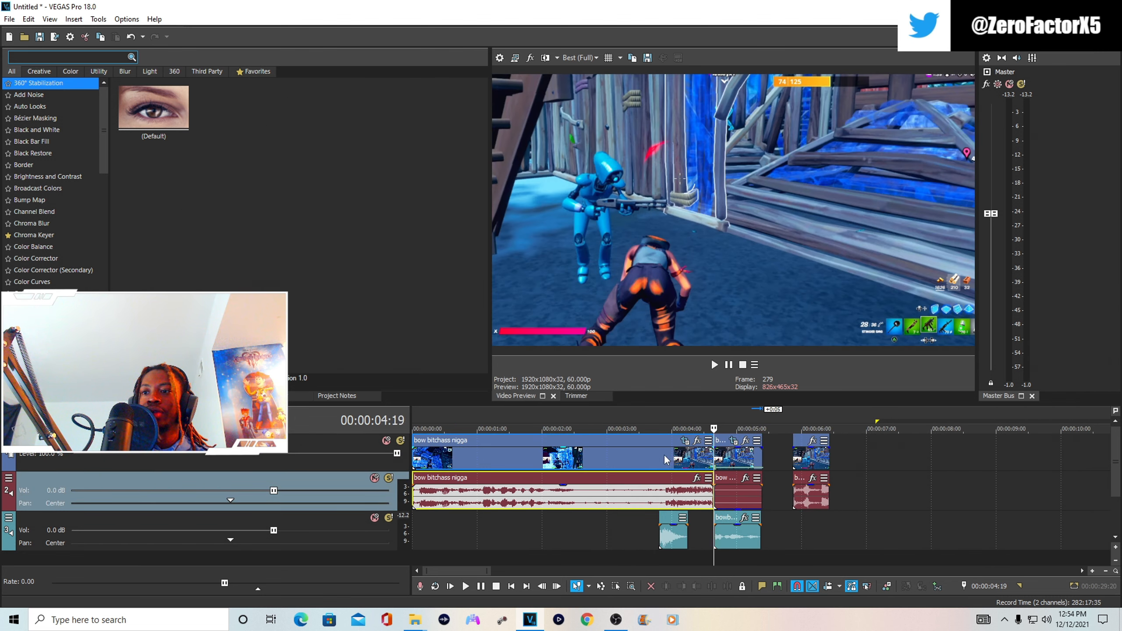
{"action": "left_click", "coordinate": [664, 454]}
{"action": "left_click", "coordinate": [714, 365]}
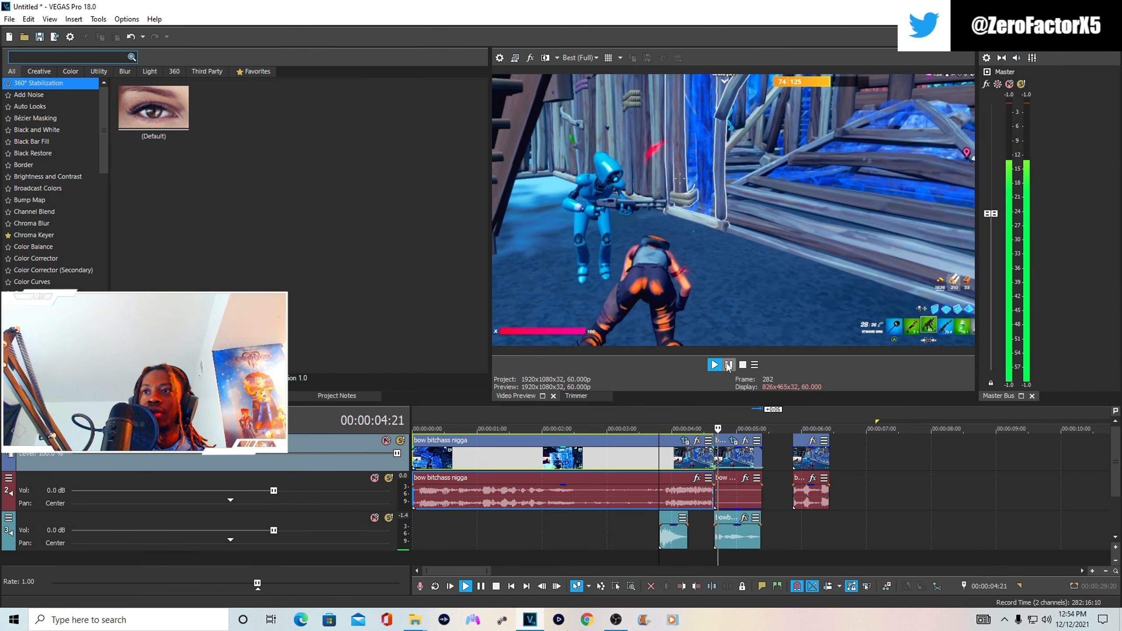
{"action": "left_click", "coordinate": [729, 366]}
{"action": "left_click", "coordinate": [721, 463]}
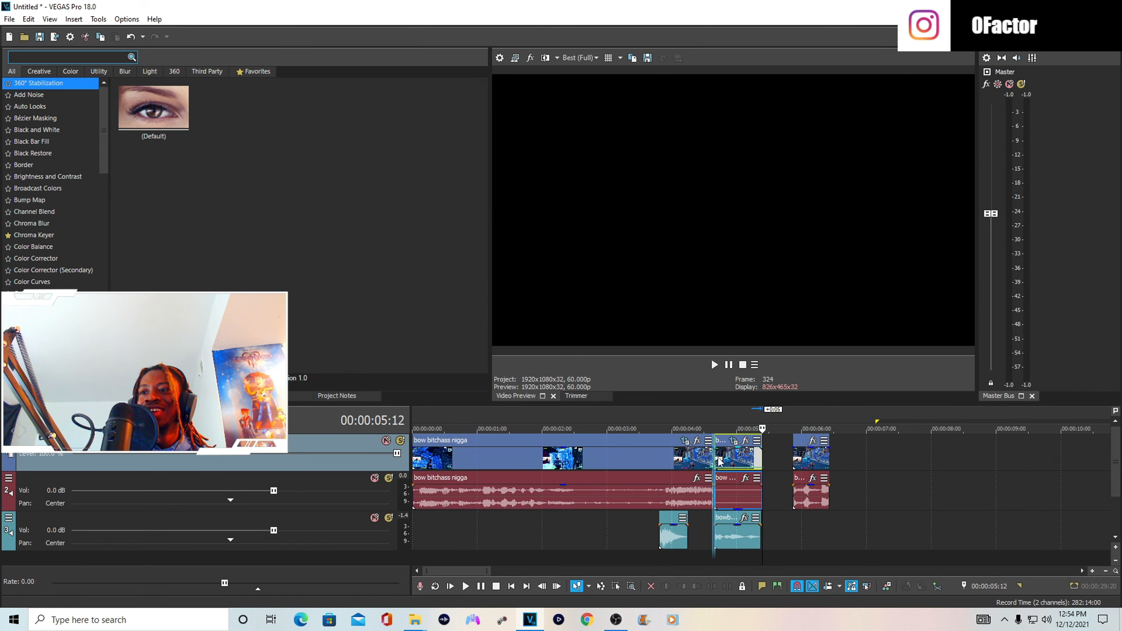
Step: Crop the frozen gameplay clip to about 805 by 453, centred at about 891, 655, to zoom in on the two characters
{"action": "scroll", "coordinate": [675, 459], "scroll_direction": "up", "scroll_amount": 1}
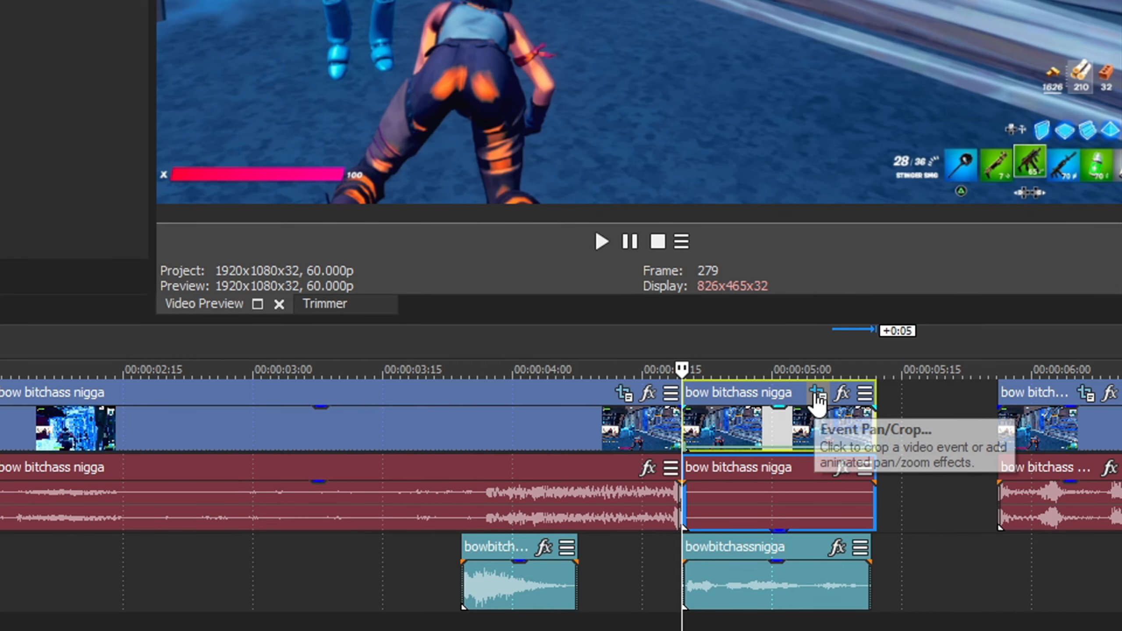
{"action": "left_click", "coordinate": [823, 441]}
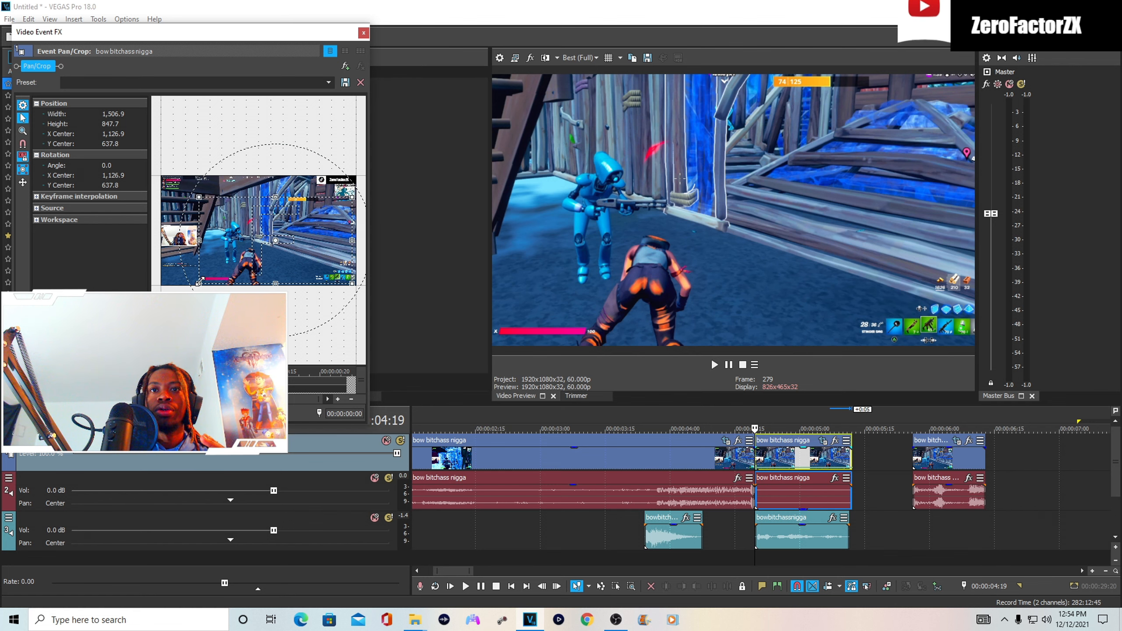
{"action": "left_click_drag", "start_coordinate": [200, 281], "coordinate": [235, 252]}
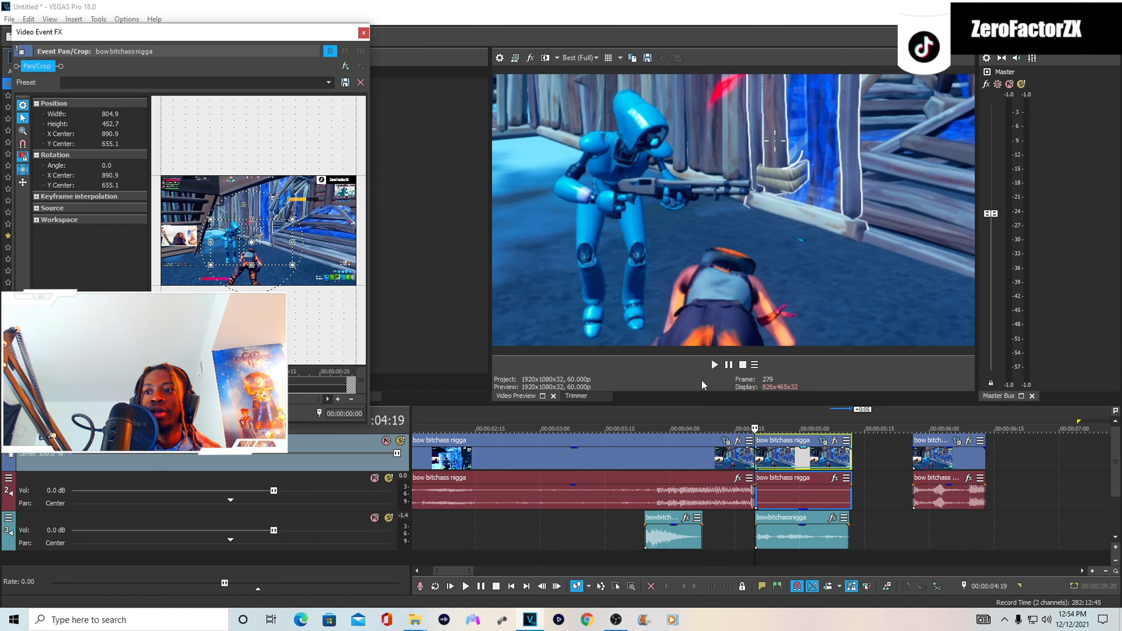
{"action": "scroll", "coordinate": [721, 381], "scroll_direction": "down", "scroll_amount": 1}
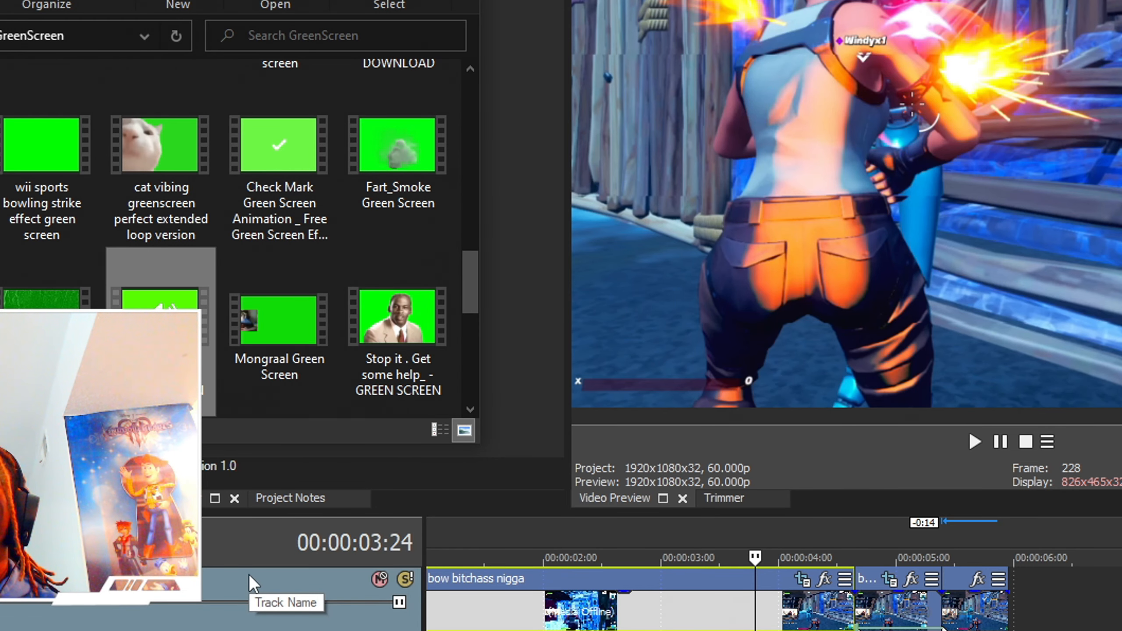
Step: Insert a new video track above the gameplay and place the volume animation green screen clip on it at 00:00:03:24
{"action": "right_click", "coordinate": [279, 576]}
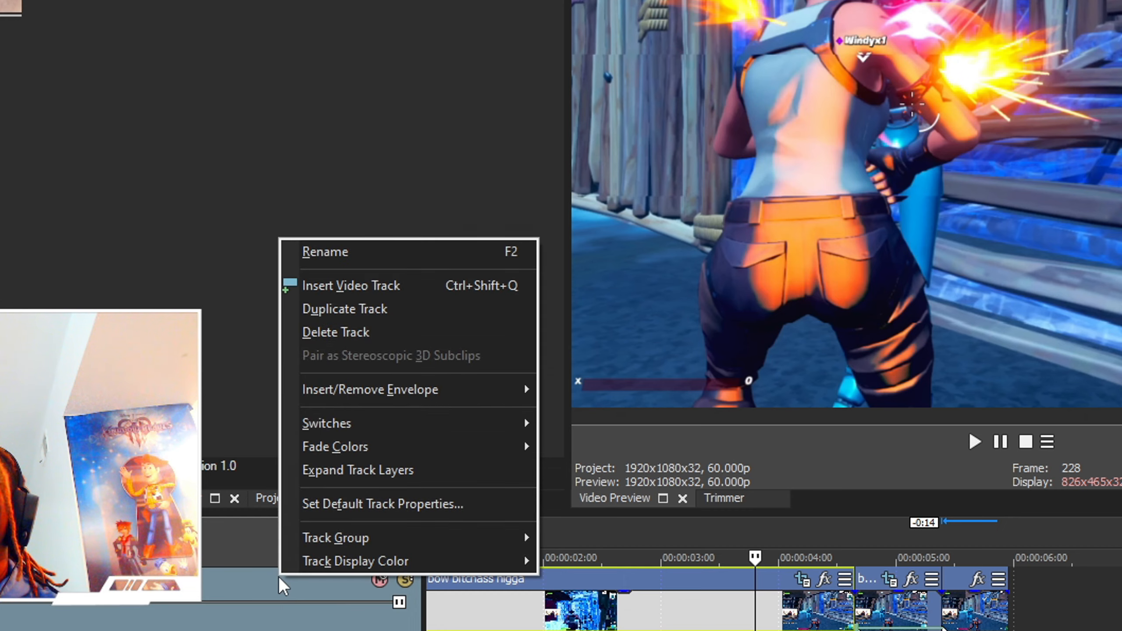
{"action": "left_click", "coordinate": [342, 292]}
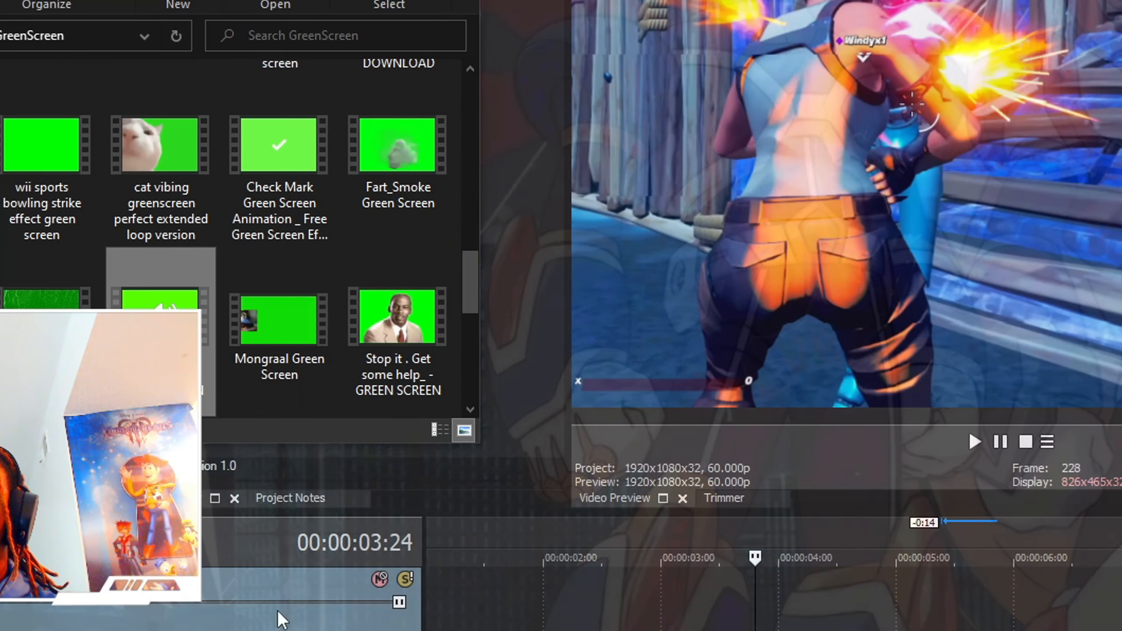
{"action": "left_click_drag", "start_coordinate": [166, 316], "coordinate": [769, 595]}
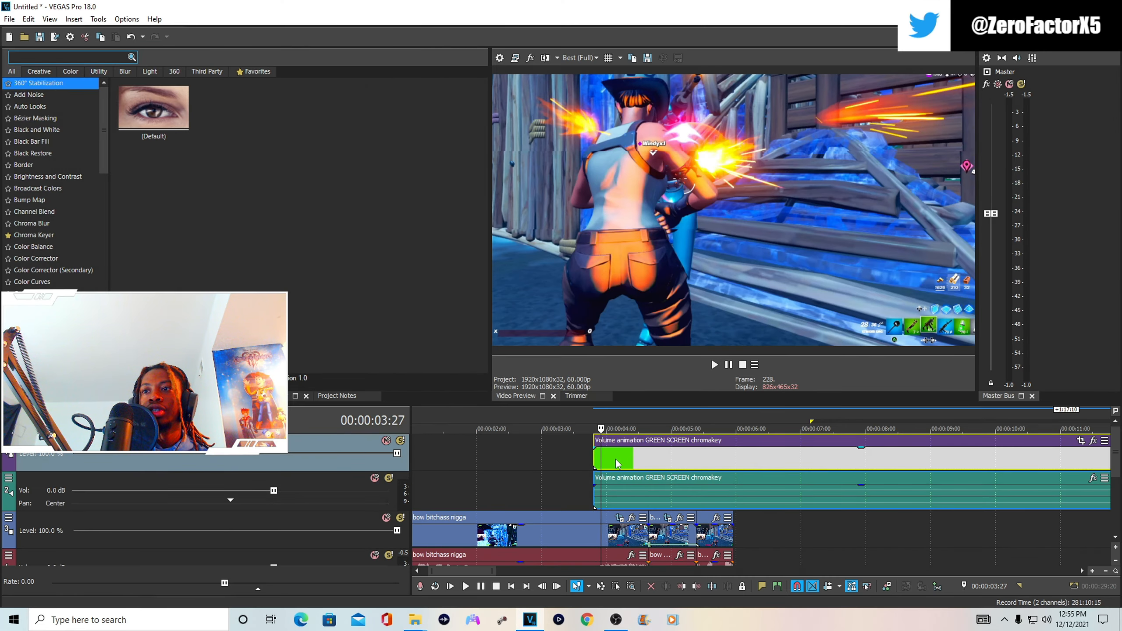
Step: Move the volume animation clip 0:25 later so it starts with the frozen gameplay clip at 00:00:04:19
{"action": "left_click", "coordinate": [623, 464]}
{"action": "left_click", "coordinate": [648, 463]}
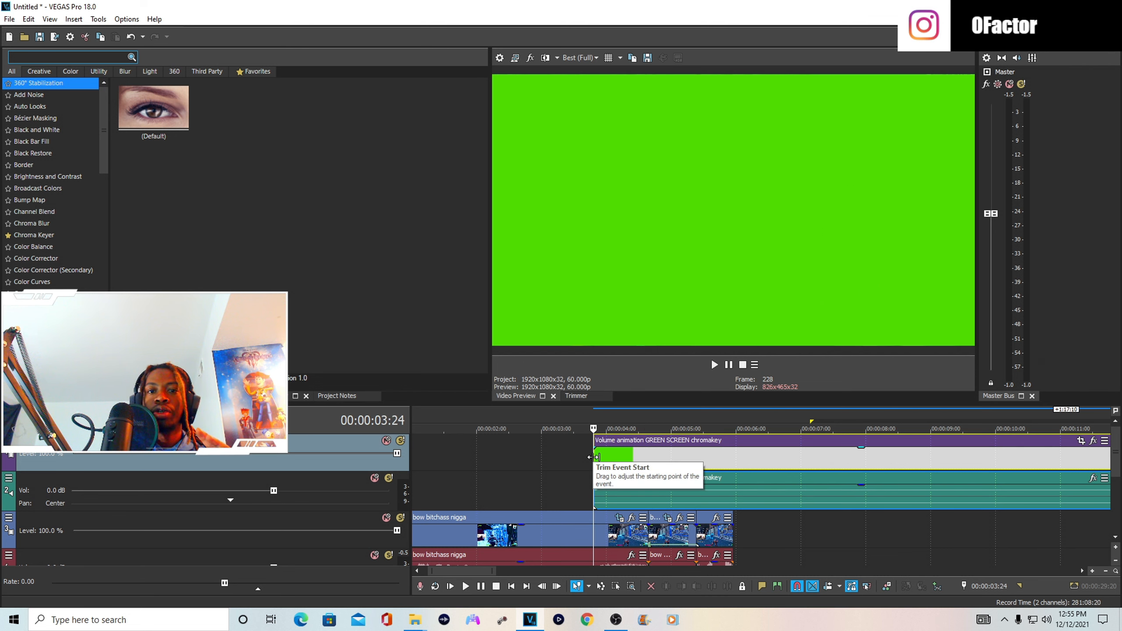
{"action": "left_click", "coordinate": [649, 529]}
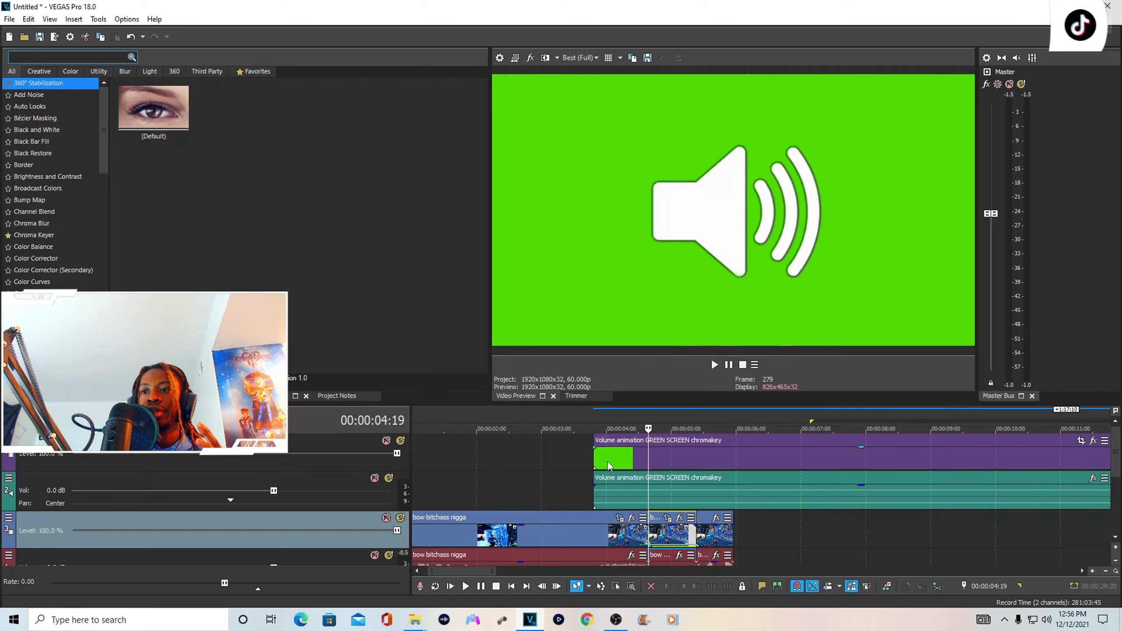
{"action": "left_click", "coordinate": [615, 464]}
{"action": "left_click_drag", "start_coordinate": [614, 462], "coordinate": [645, 464]}
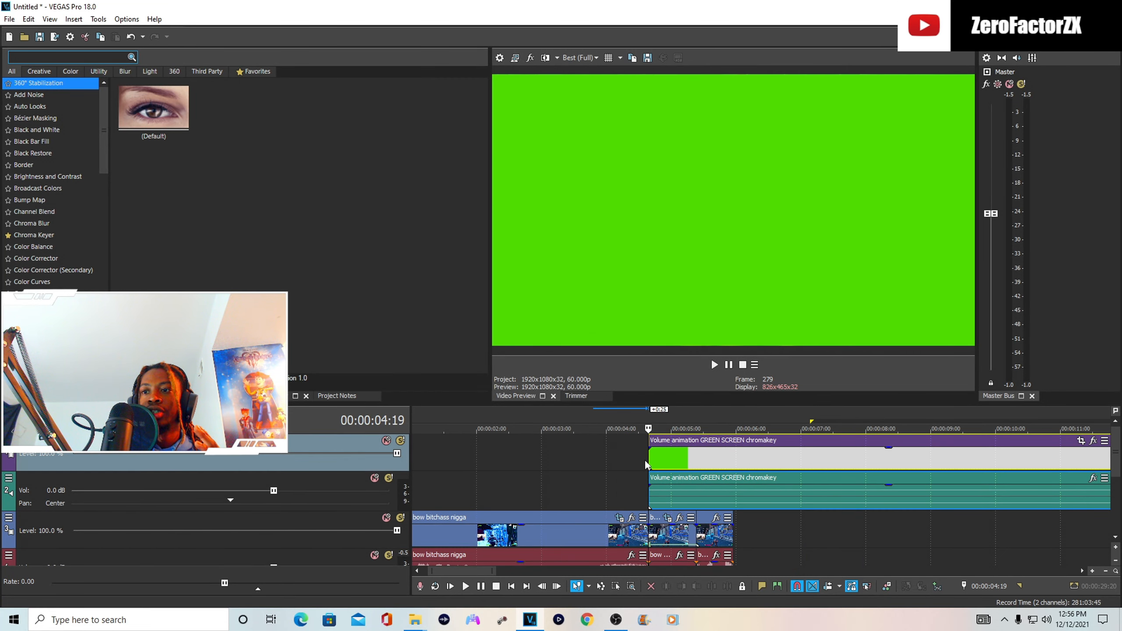
Step: Cut off the volume animation clip's blank green opening before 00:00:04:23 and move the clip back to start at 00:00:04:19
{"action": "scroll", "coordinate": [847, 492], "scroll_direction": "up", "scroll_amount": 3}
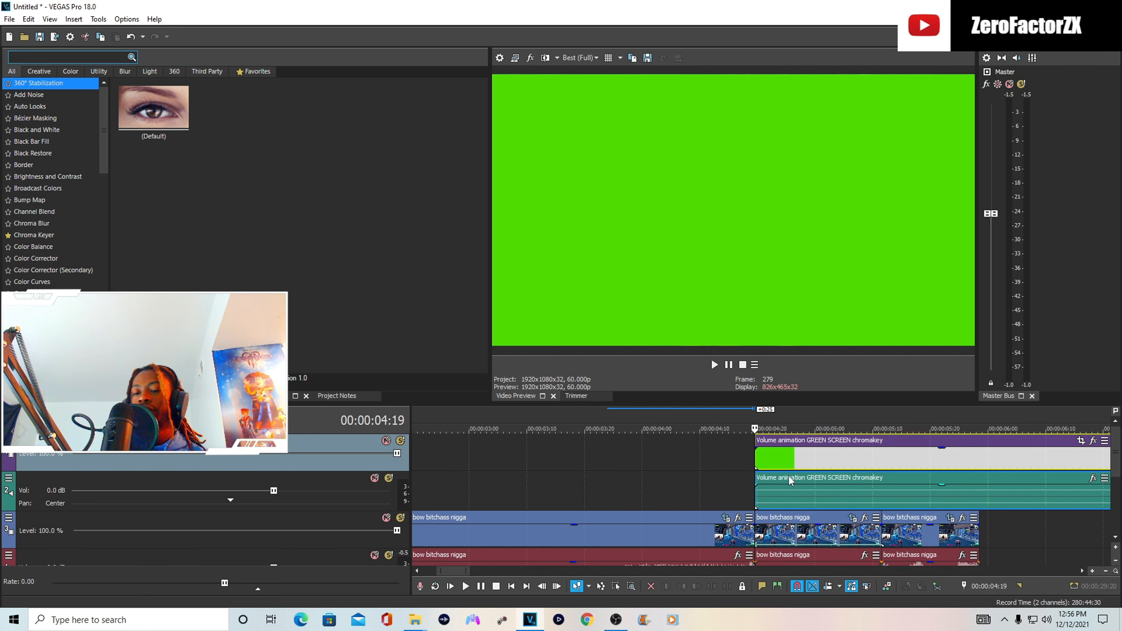
{"action": "key", "text": "Right"}
{"action": "key", "text": "Right"}
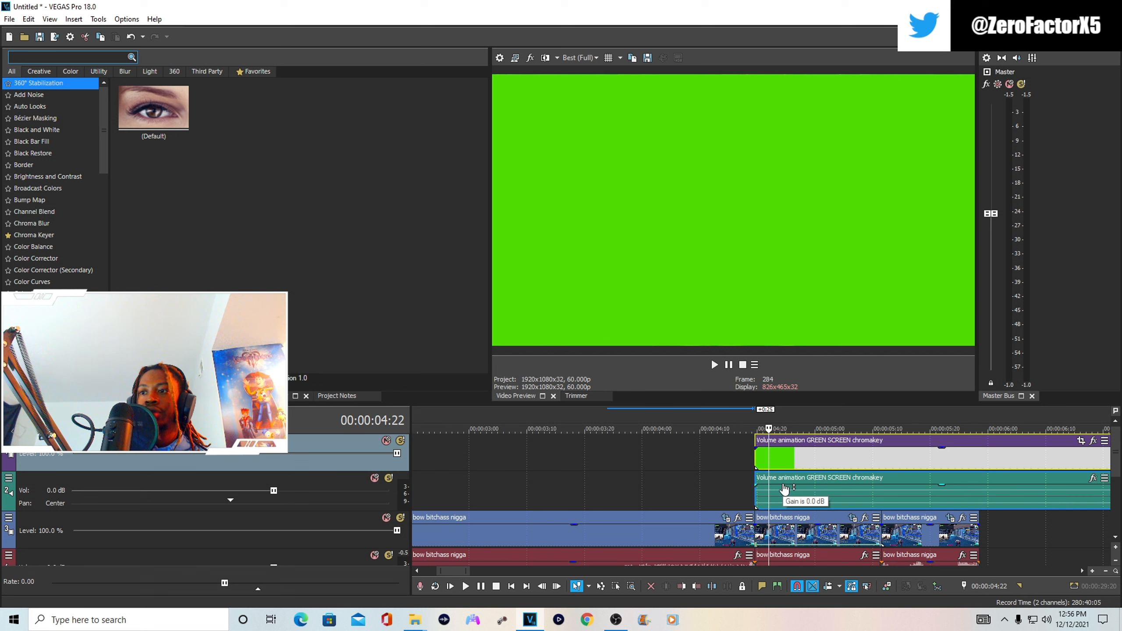
{"action": "key", "text": "Right"}
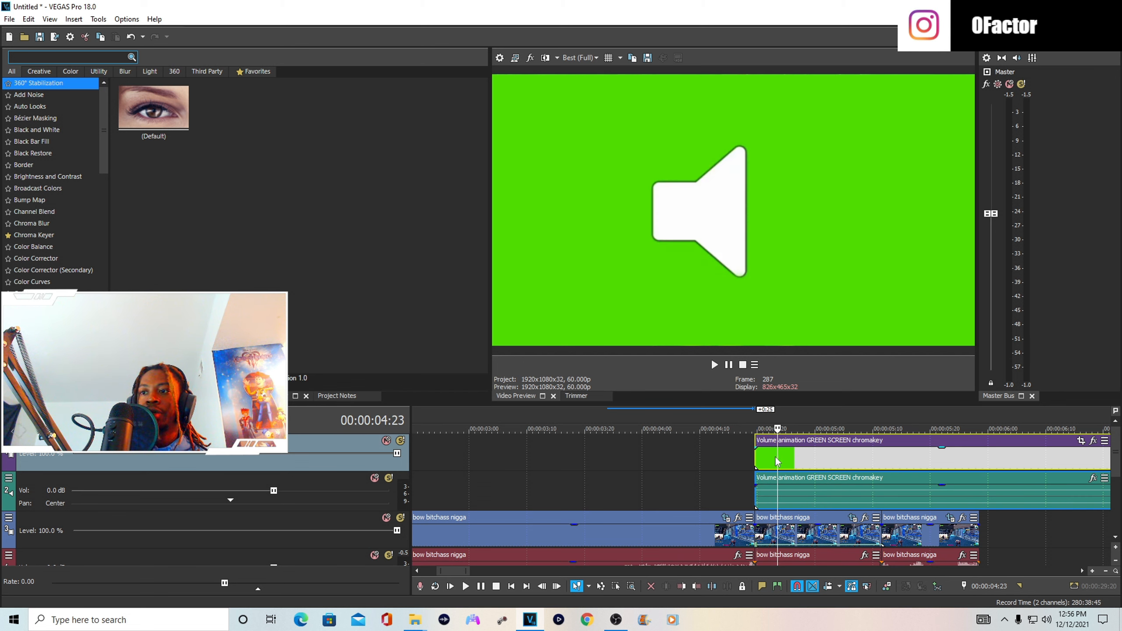
{"action": "key", "text": "Left"}
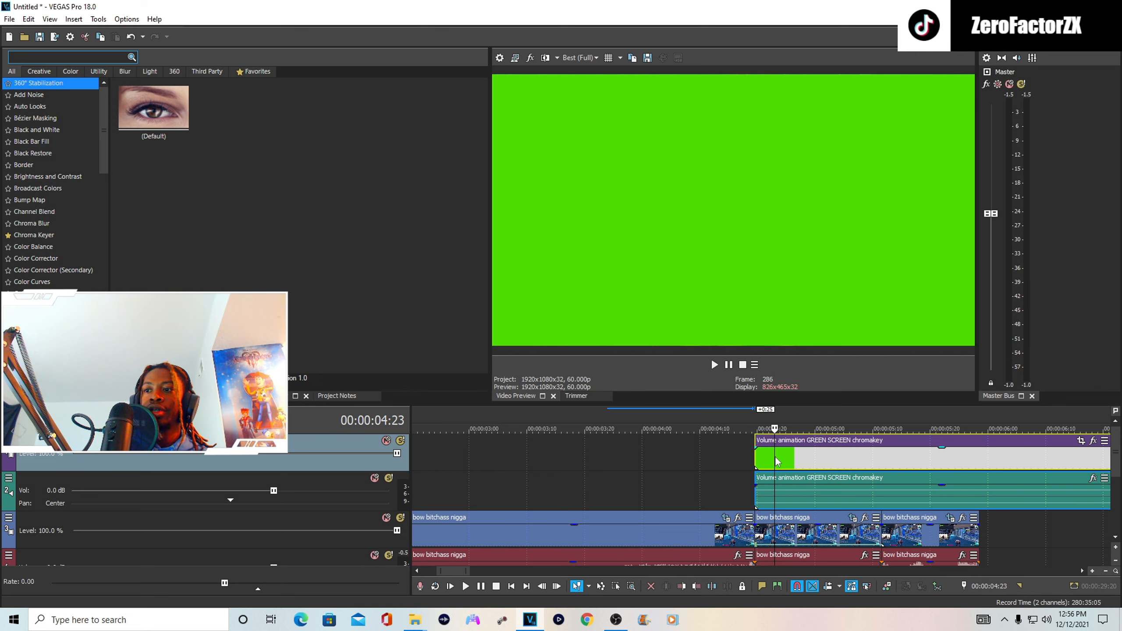
{"action": "key", "text": "s"}
{"action": "left_click", "coordinate": [773, 461]}
{"action": "key", "text": "Delete"}
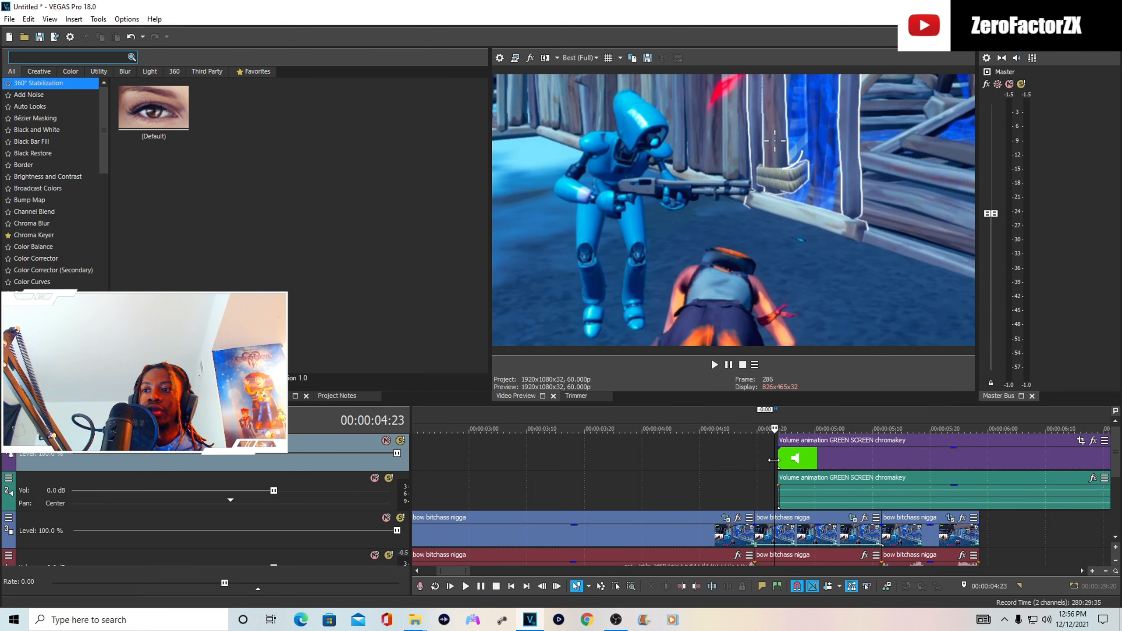
{"action": "left_click", "coordinate": [782, 459]}
{"action": "left_click_drag", "start_coordinate": [795, 464], "coordinate": [773, 462]}
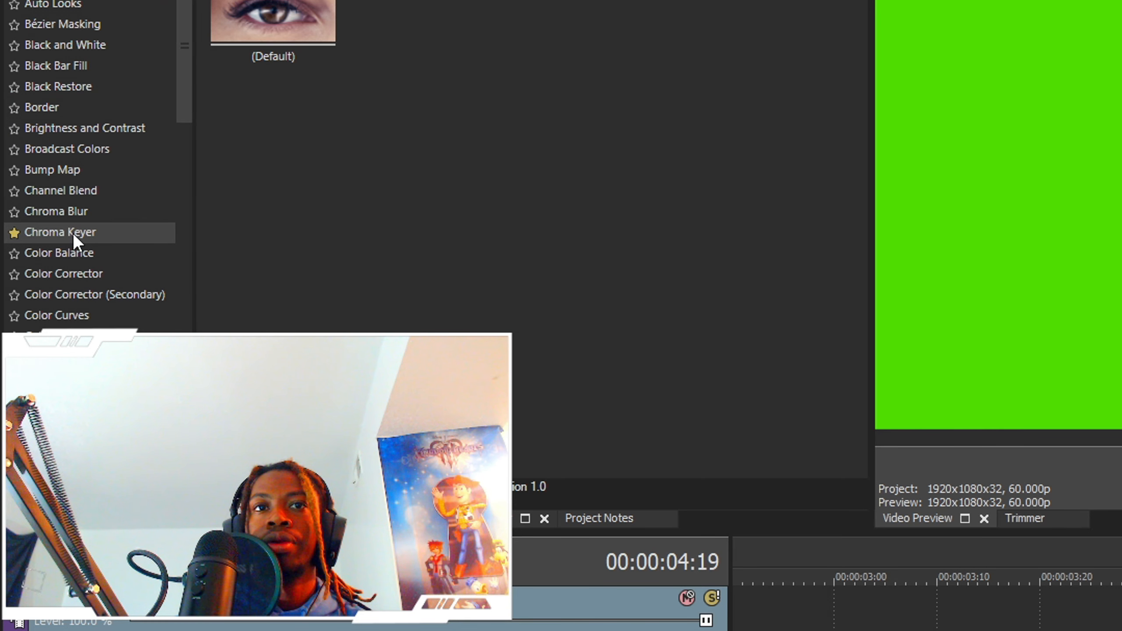
Step: Try the Chroma Keyer's Volume preset on the volume animation clip and remove the effect again
{"action": "left_click", "coordinate": [73, 233]}
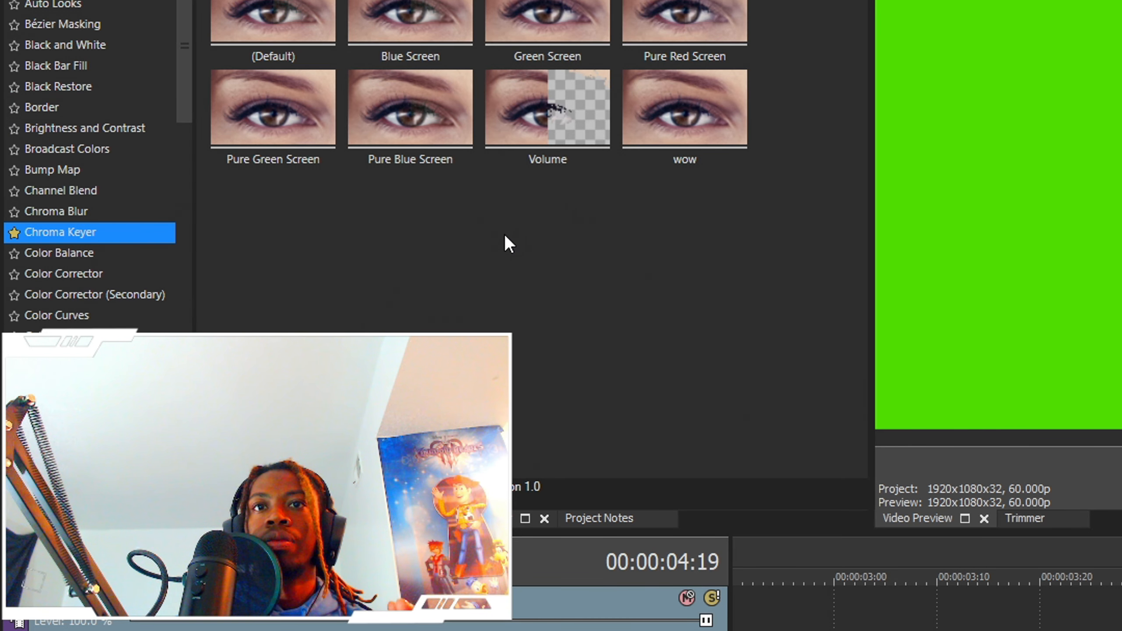
{"action": "left_click", "coordinate": [302, 123]}
{"action": "left_click", "coordinate": [514, 131]}
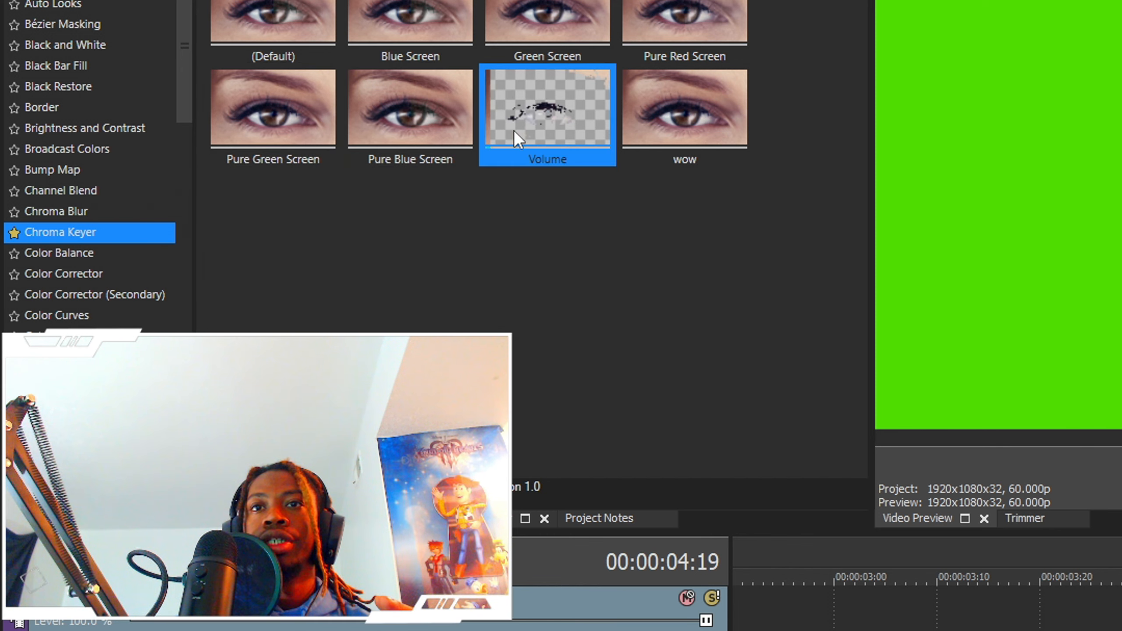
{"action": "left_click_drag", "start_coordinate": [542, 123], "coordinate": [808, 452]}
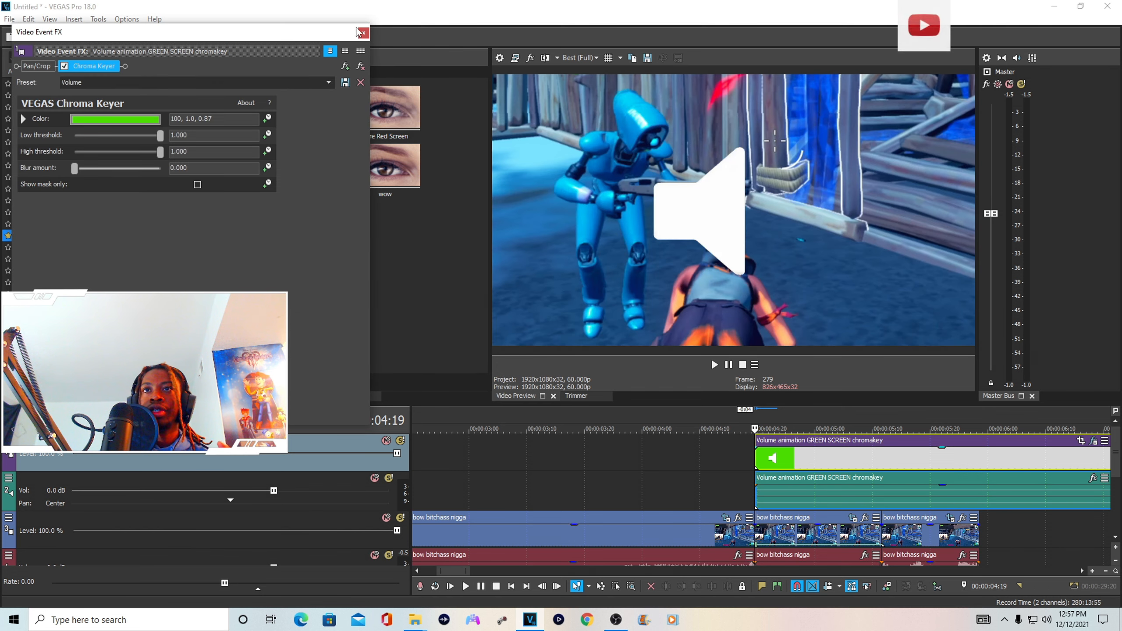
{"action": "left_click", "coordinate": [360, 64]}
Step: Apply the Chroma Keyer's Pure Green Screen preset to the volume animation clip
{"action": "left_click", "coordinate": [166, 168]}
{"action": "left_click_drag", "start_coordinate": [182, 194], "coordinate": [184, 189]}
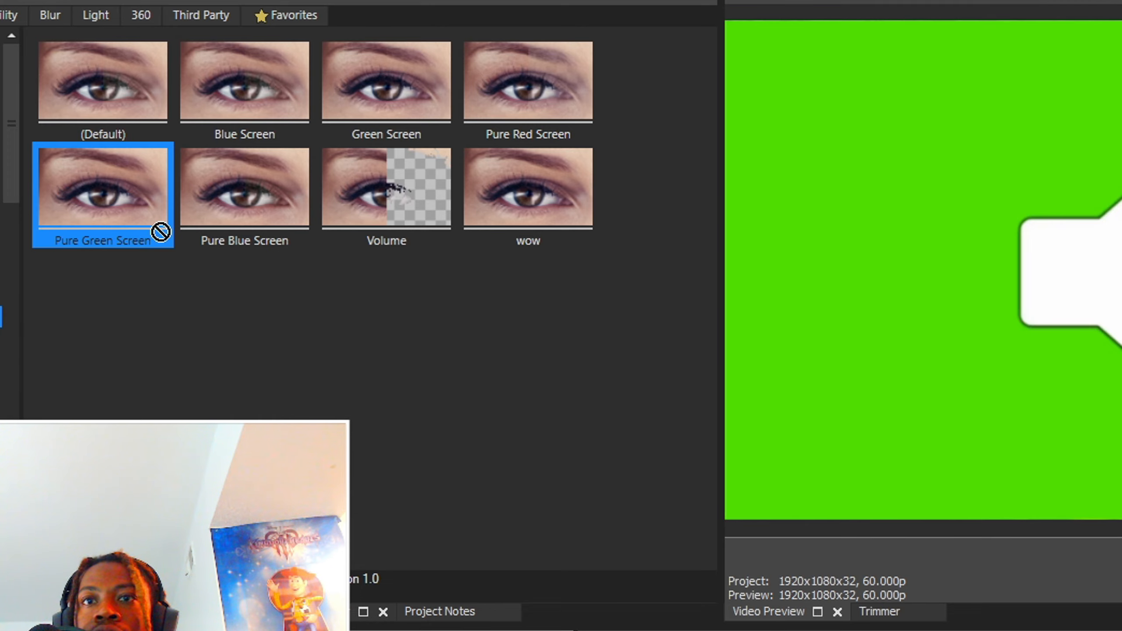
{"action": "left_click_drag", "start_coordinate": [160, 231], "coordinate": [820, 458]}
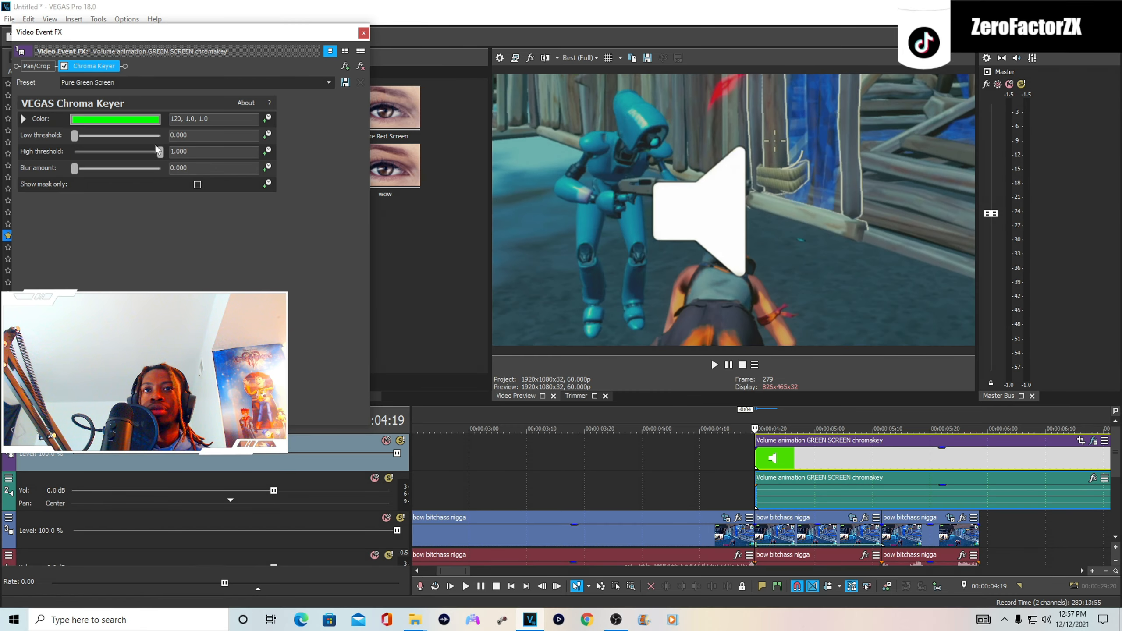
{"action": "left_click_drag", "start_coordinate": [158, 155], "coordinate": [205, 164]}
{"action": "mouse_move", "coordinate": [75, 168]}
{"action": "left_mouse_down"}
{"action": "mouse_move", "coordinate": [125, 168]}
{"action": "mouse_move", "coordinate": [75, 168]}
{"action": "mouse_move", "coordinate": [176, 142]}
{"action": "mouse_move", "coordinate": [69, 149]}
{"action": "left_mouse_up"}
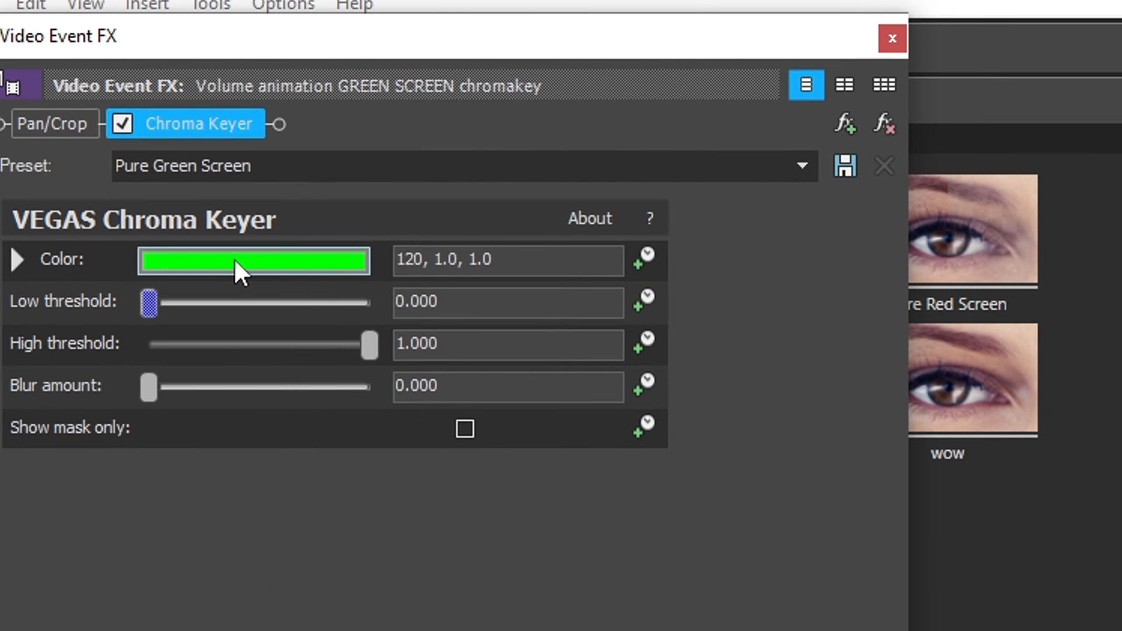